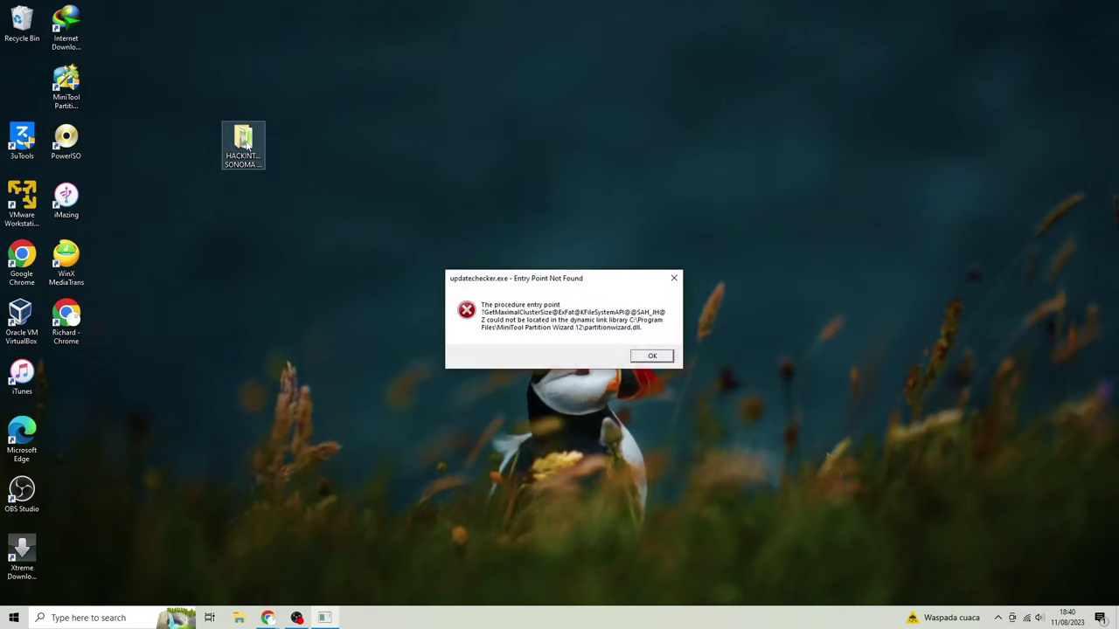
Dismiss the updatechecker.exe error and open the HACKINTOSH SONOMA FILE folder on the desktop to review its files.
left_click(678, 278)
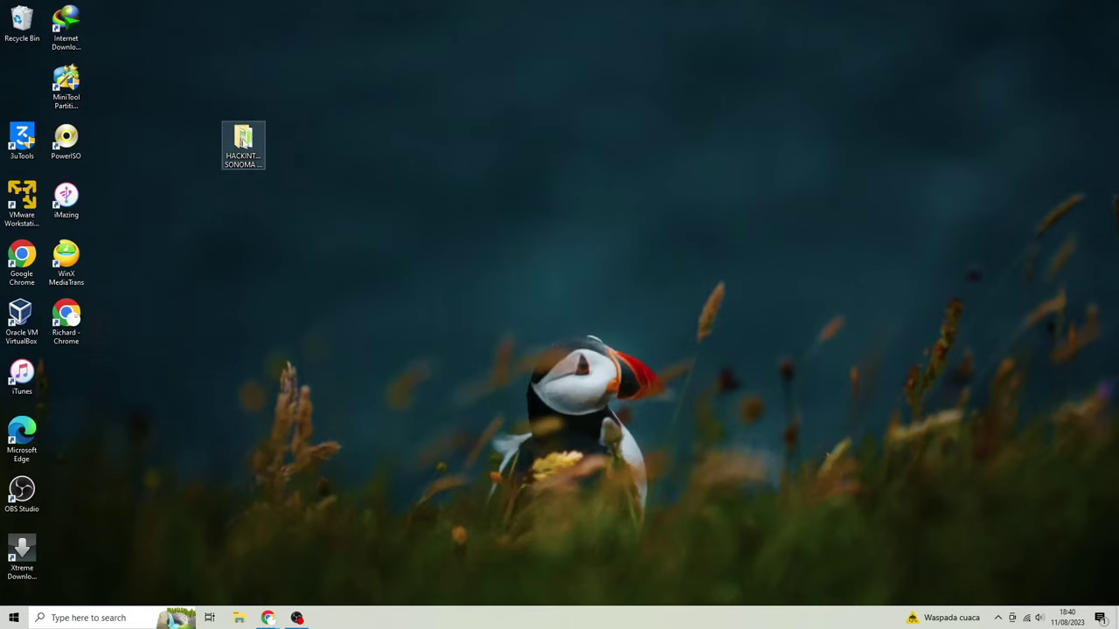
double_click(243, 141)
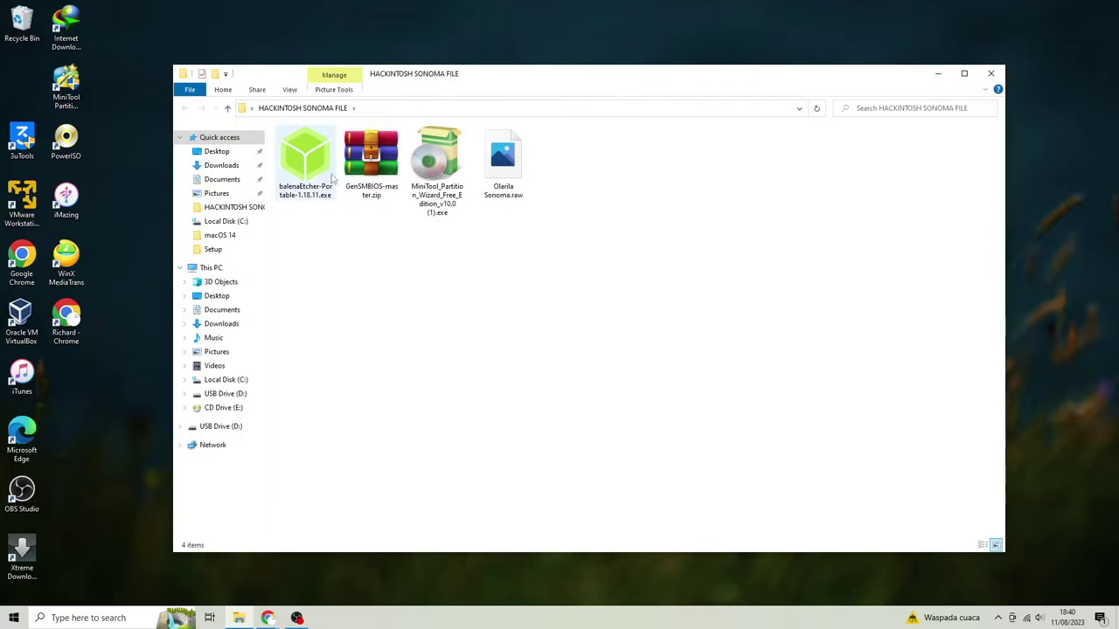
left_click(330, 179)
left_click(503, 166)
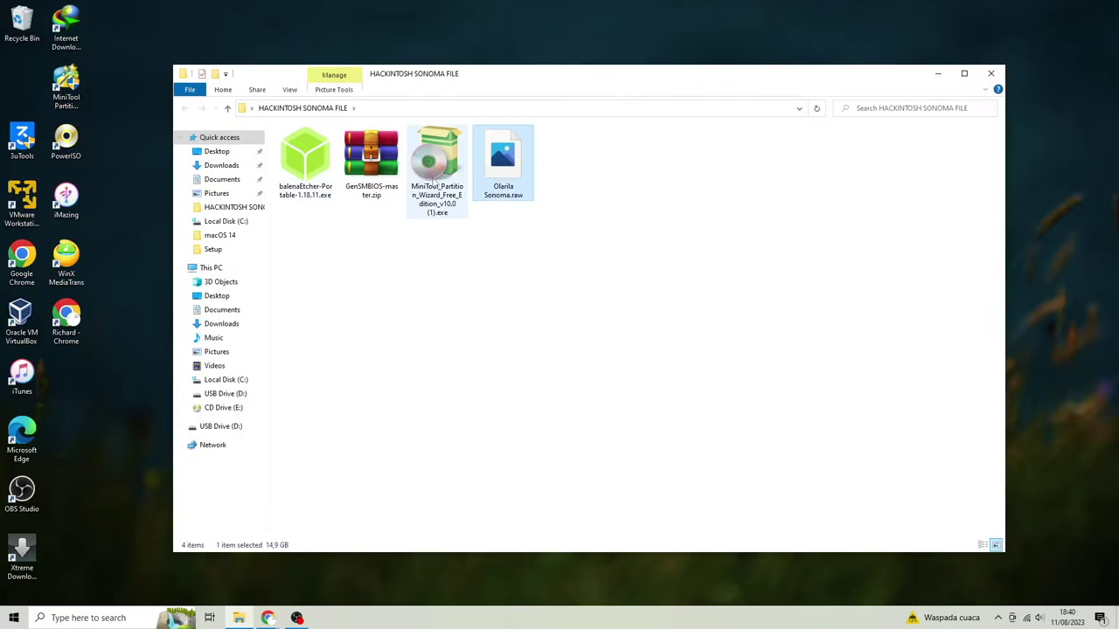
key("Left")
key("Left")
key("Left")
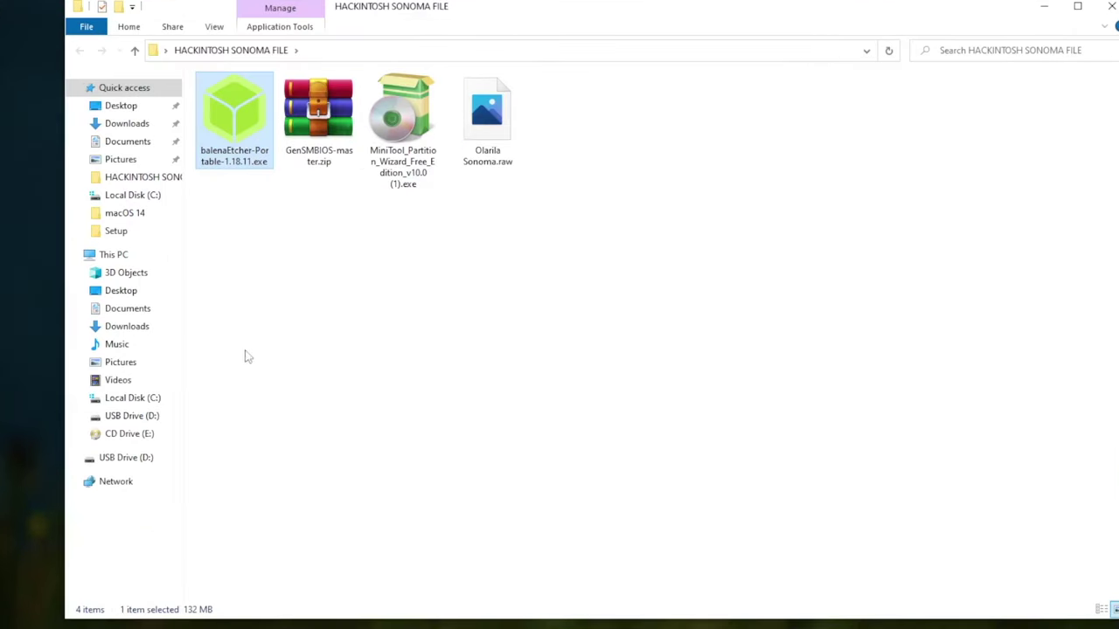
Check the capacity of USB Drive (D:) in its properties.
right_click(129, 458)
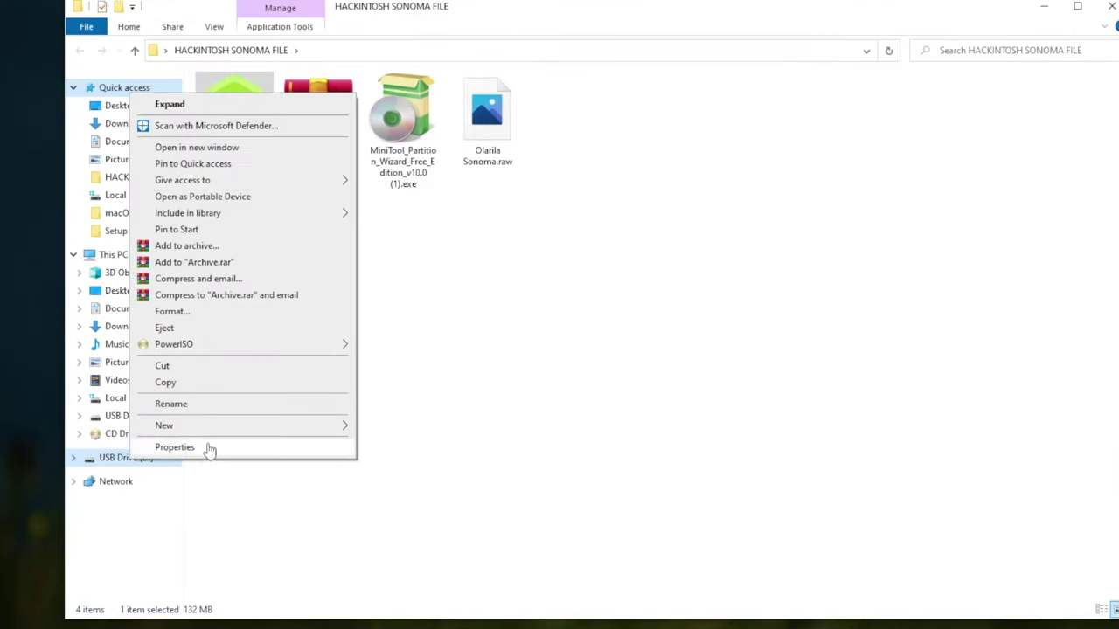
left_click(175, 448)
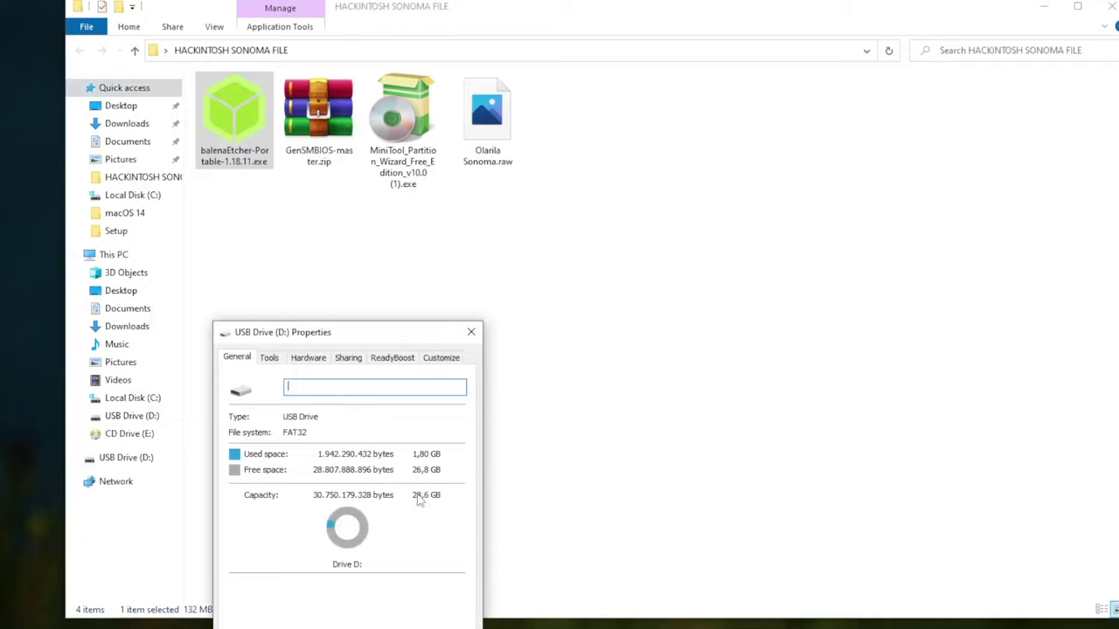
left_click(471, 332)
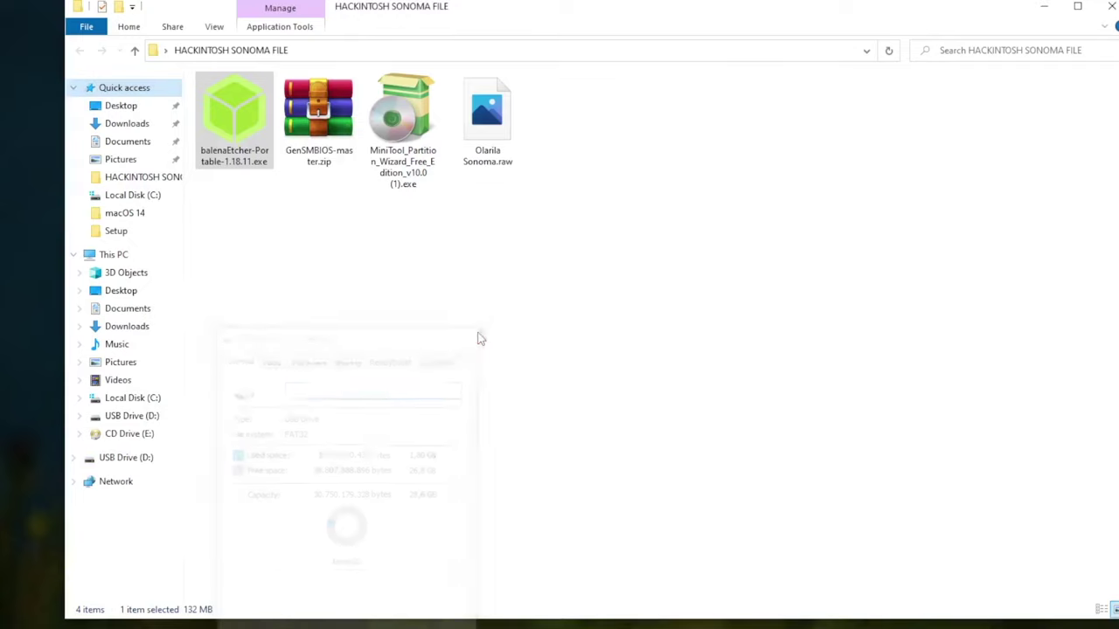
Launch balenaEtcher-Portable-1.18.11.exe, load Olarila Sonoma.raw as the source image and minimize the file folder.
left_click(243, 143)
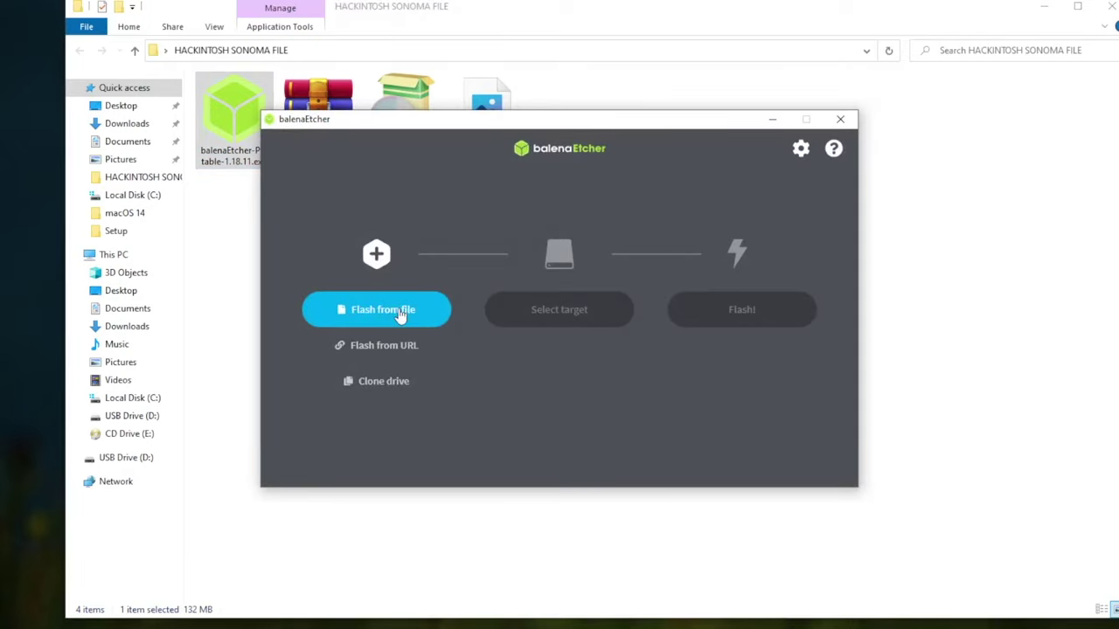
left_click(400, 315)
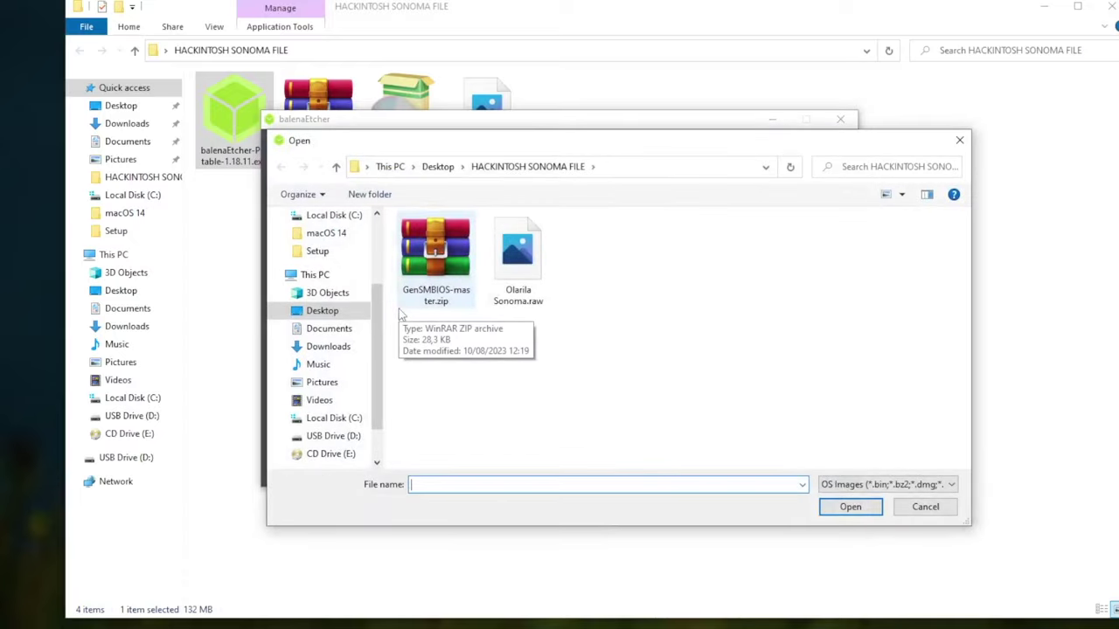
left_click(517, 255)
left_click(849, 506)
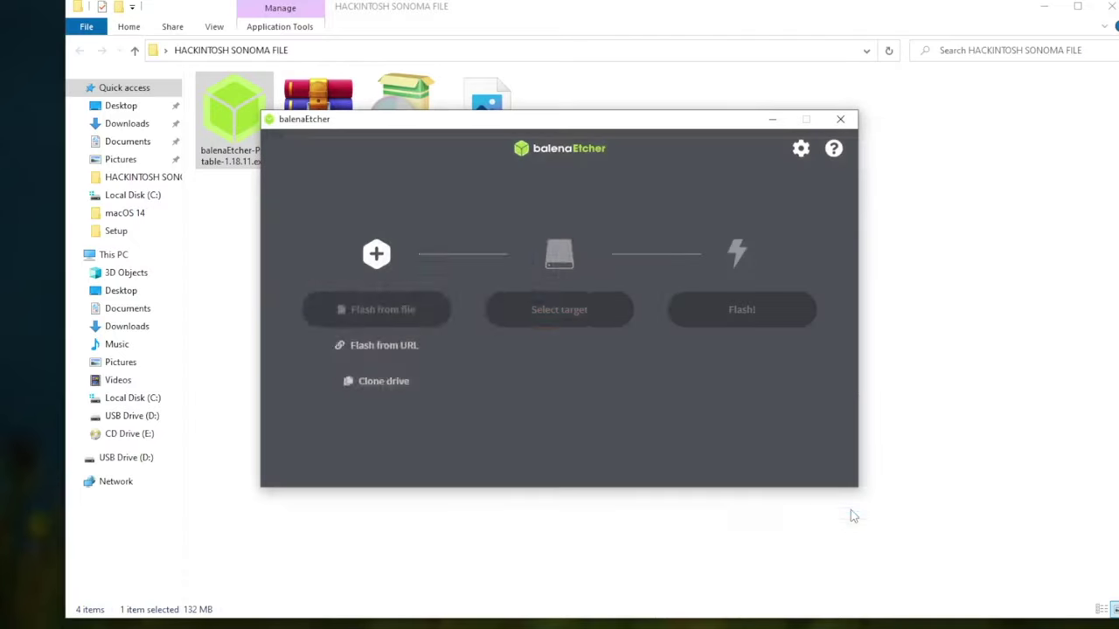
left_click(1044, 6)
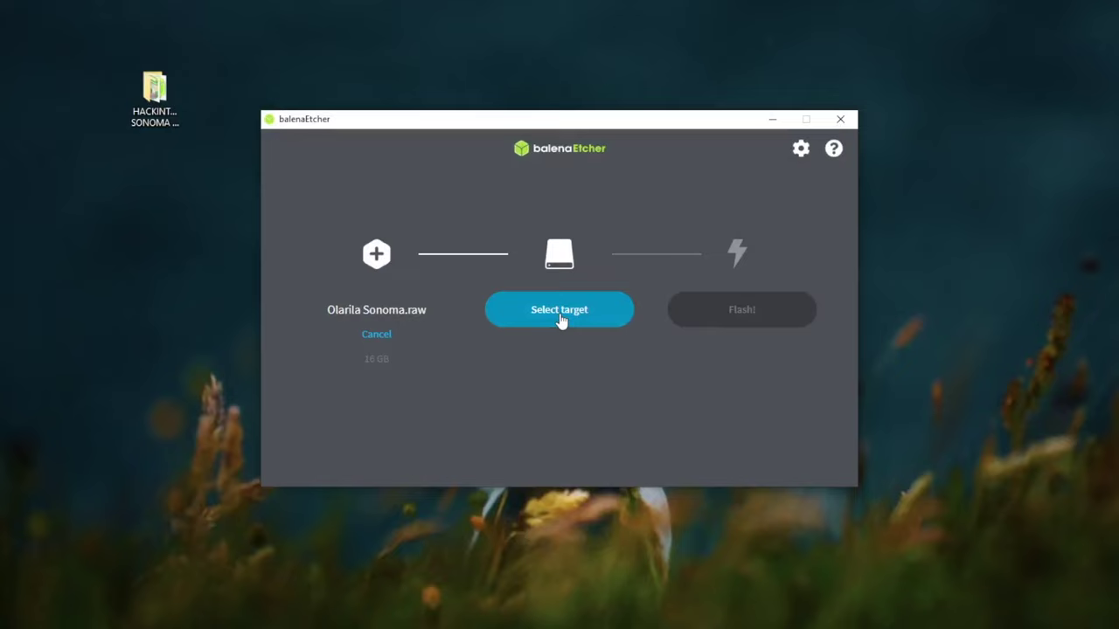
Select the SanDisk Cruzer Blade USB Device as the target and flash the image to it.
left_click(560, 317)
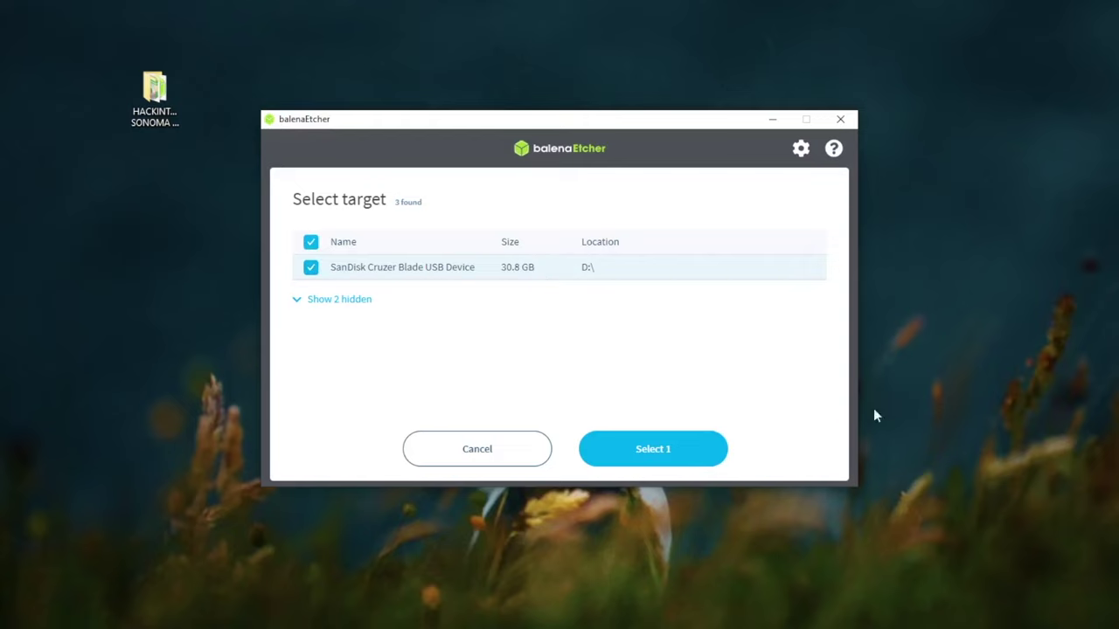
left_click(640, 450)
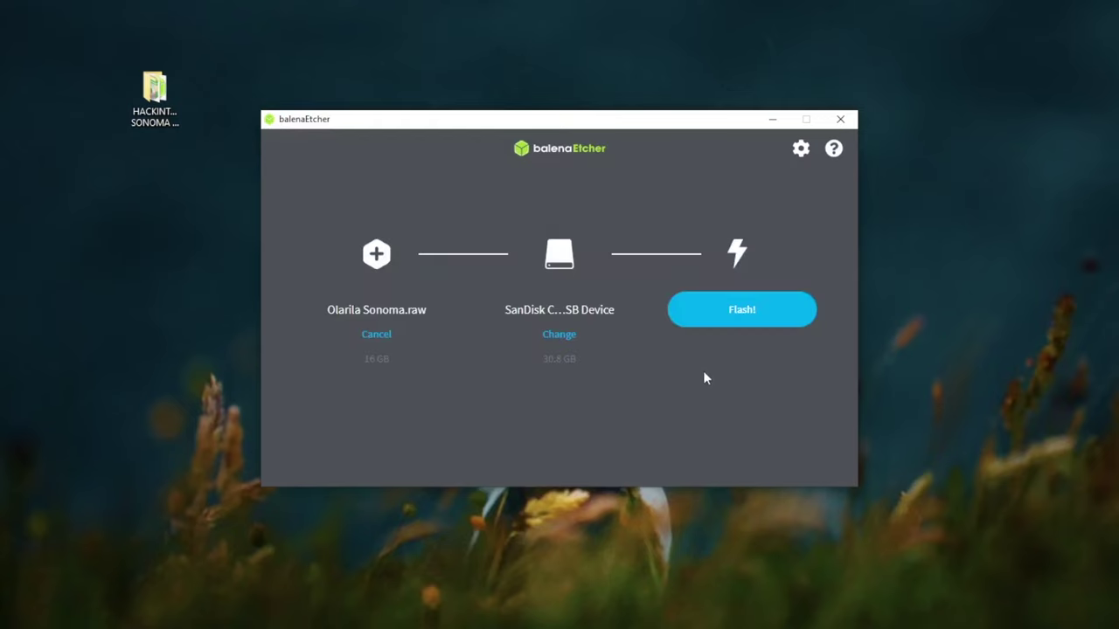
left_click(736, 322)
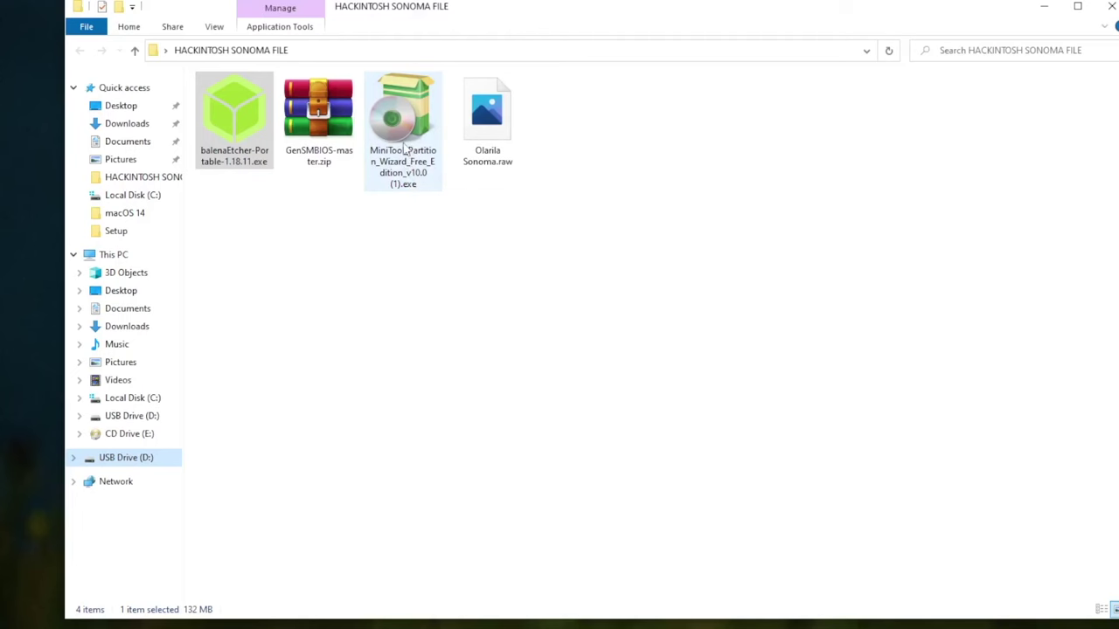
Launch MiniTool Partition Wizard from the HACKINTOSH SONOMA FILE folder and delete the EFI partition on Disk 3.
double_click(404, 150)
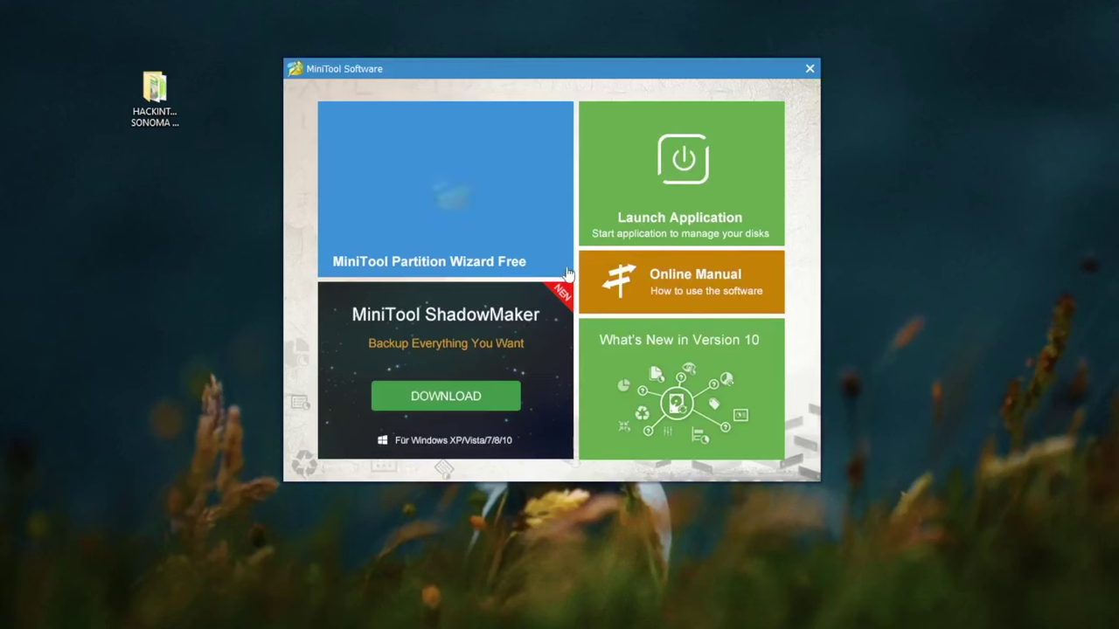
left_click(719, 199)
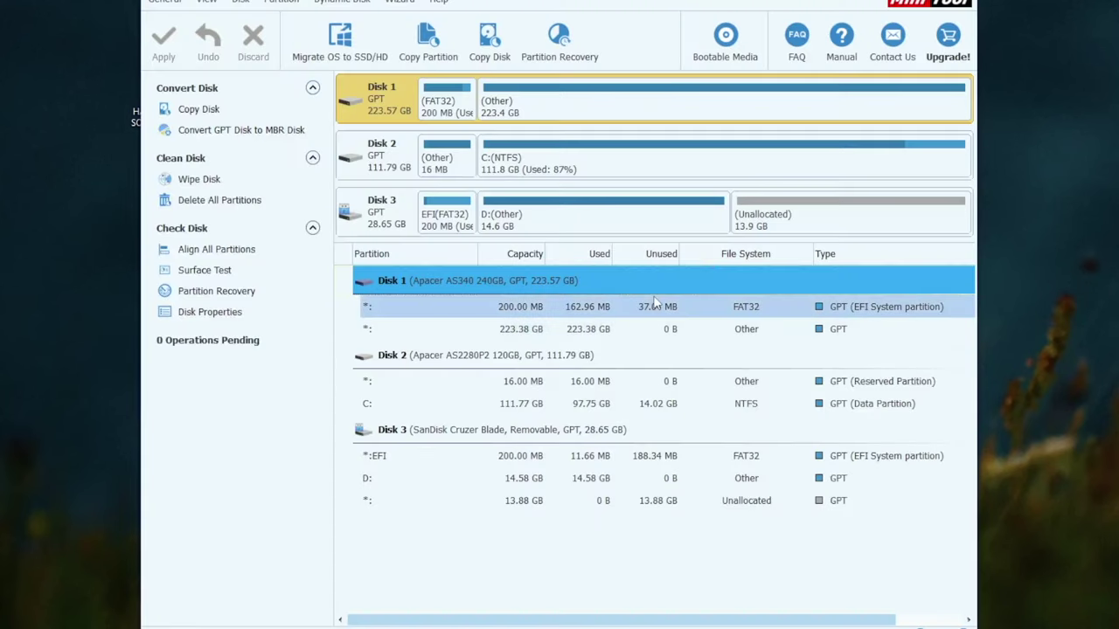
left_click(507, 210)
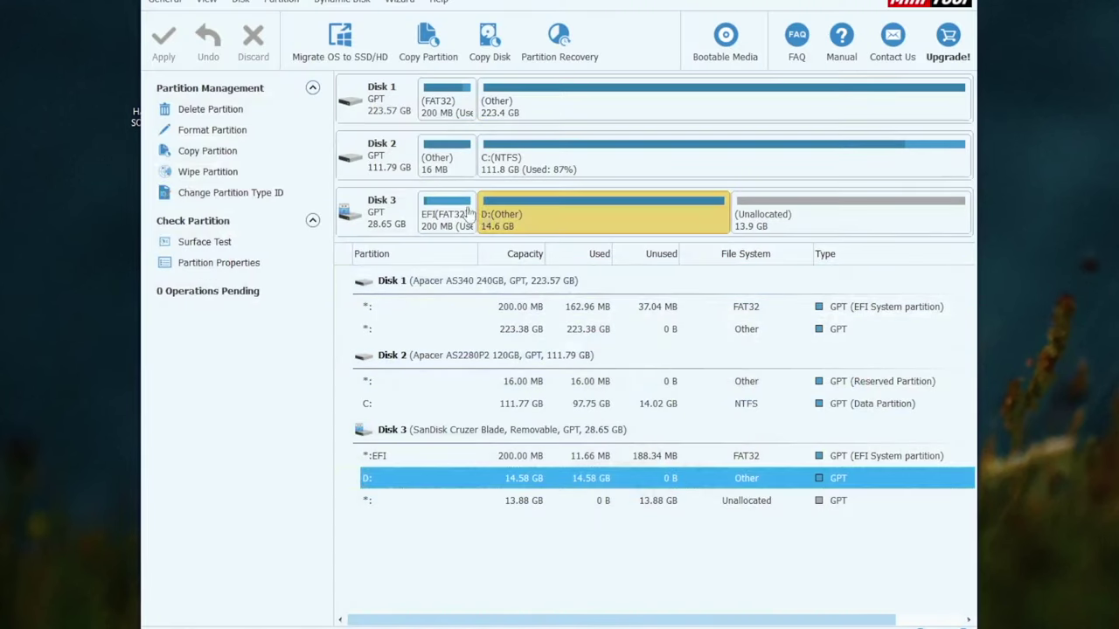
left_click(439, 225)
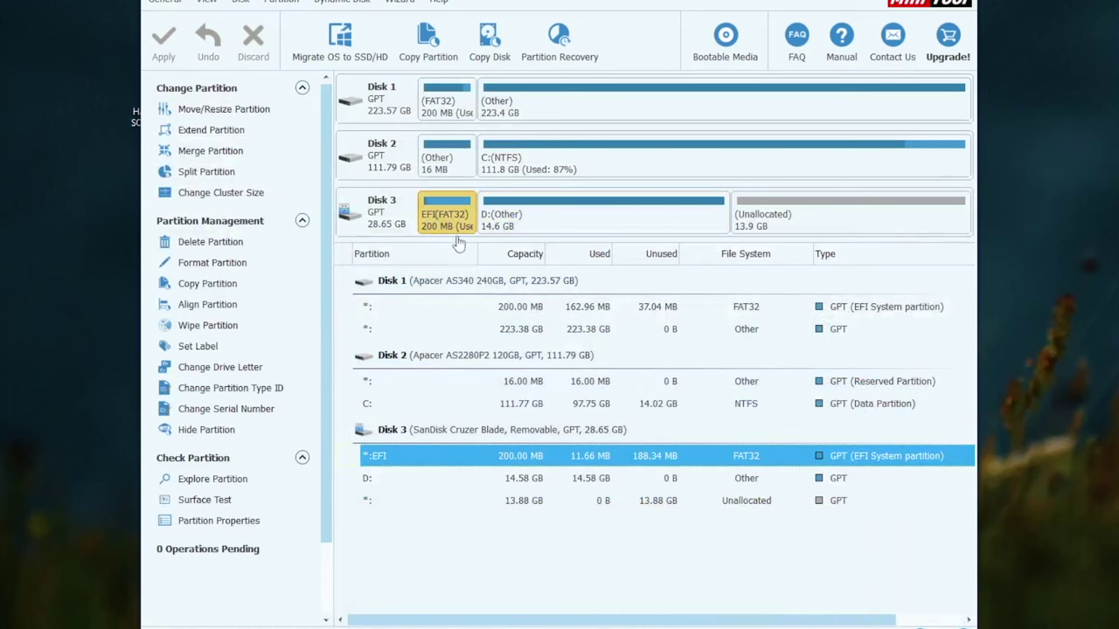
right_click(451, 222)
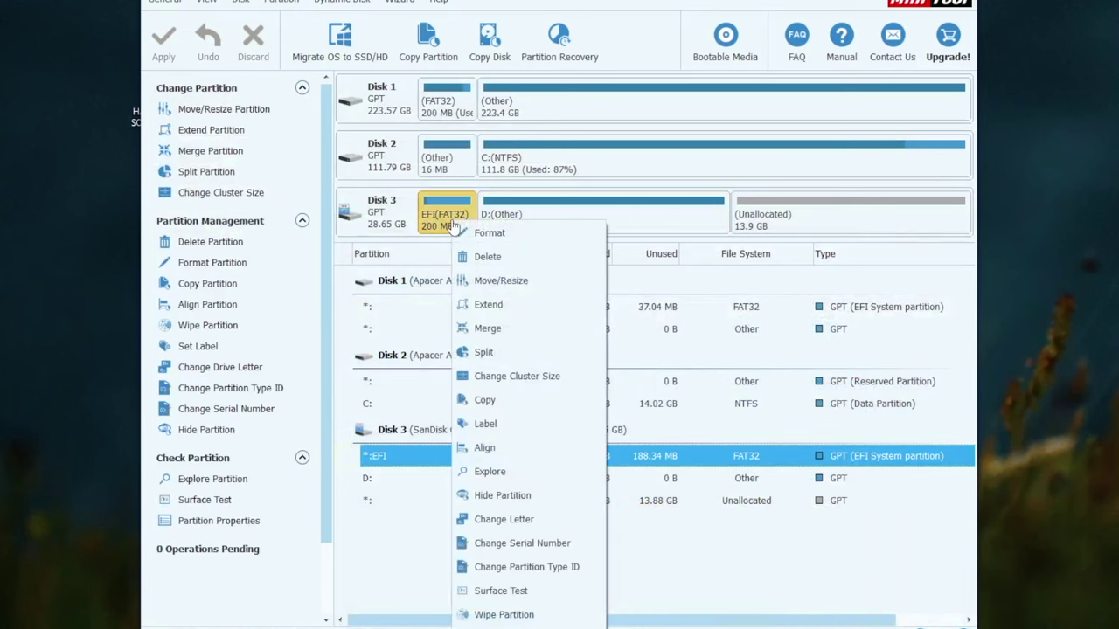
left_click(487, 257)
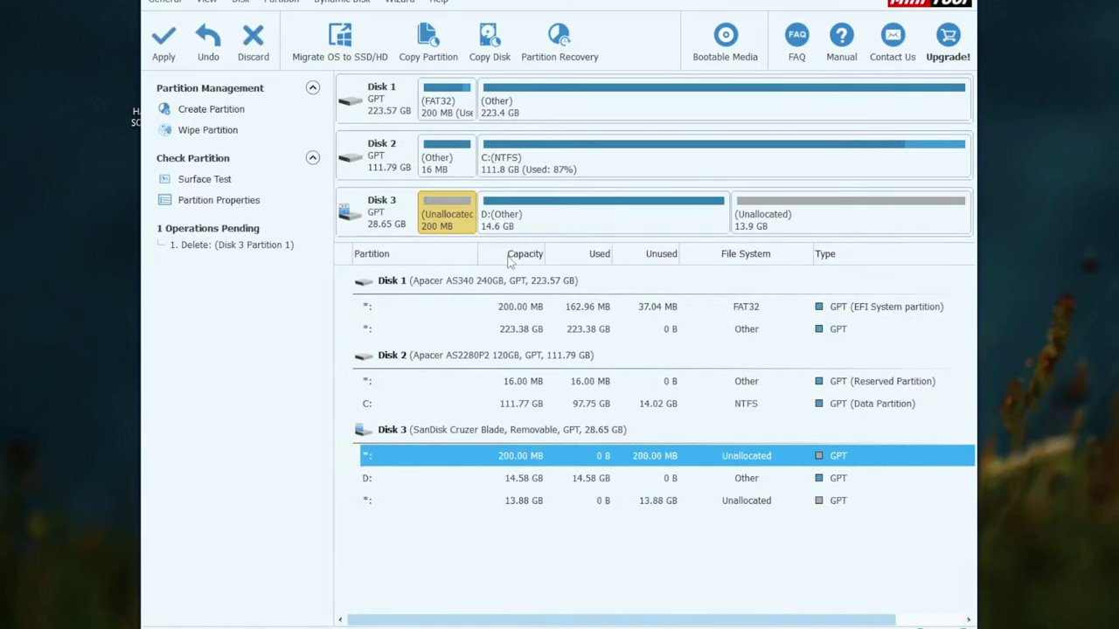
Create a primary FAT32 partition labelled EFI with drive letter F: in the freed 200 MB space on Disk 3.
right_click(446, 227)
left_click(476, 221)
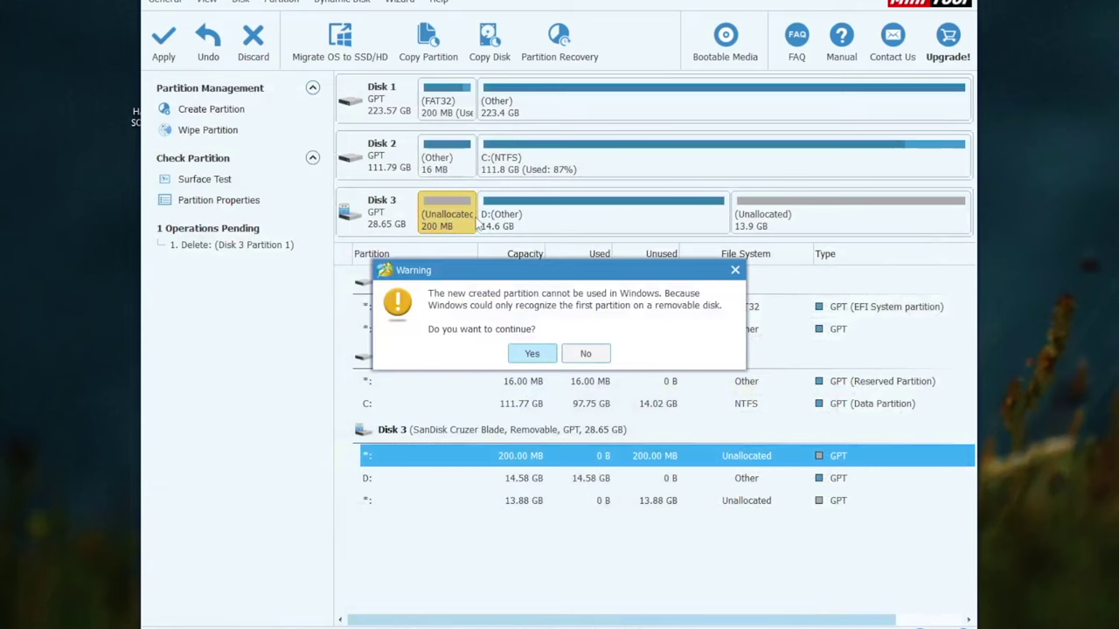
left_click(531, 352)
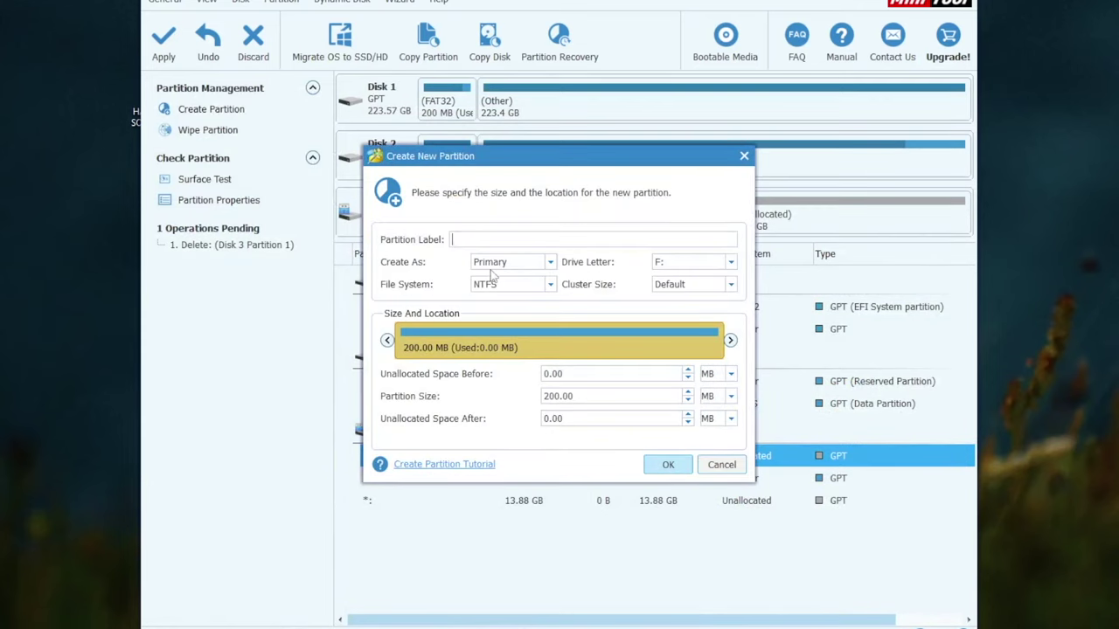
left_click(543, 289)
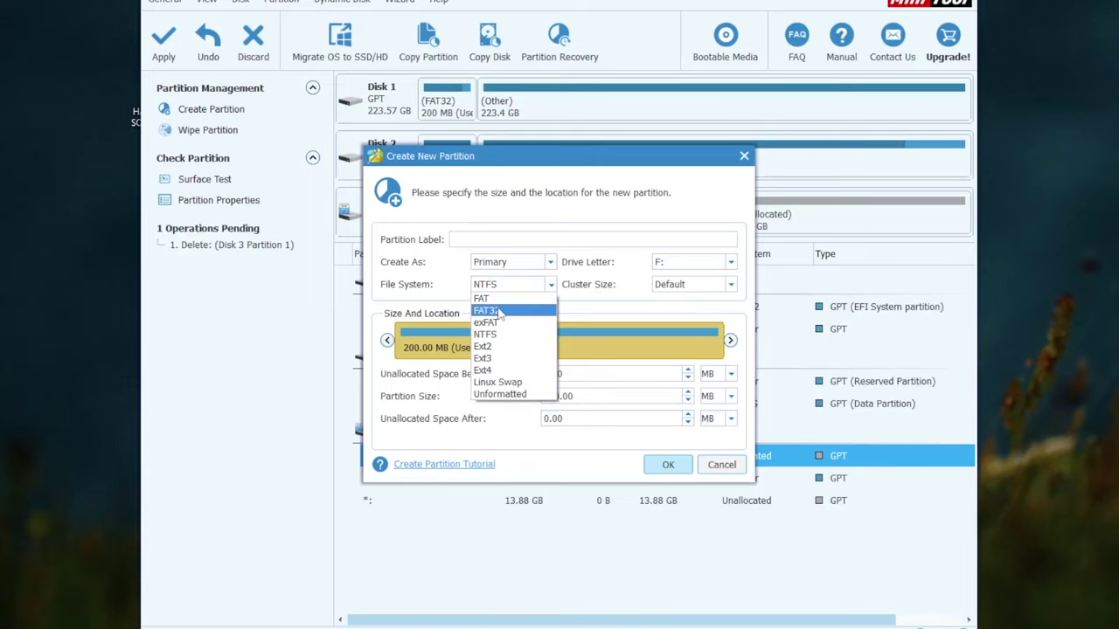
left_click(499, 311)
left_click(482, 239)
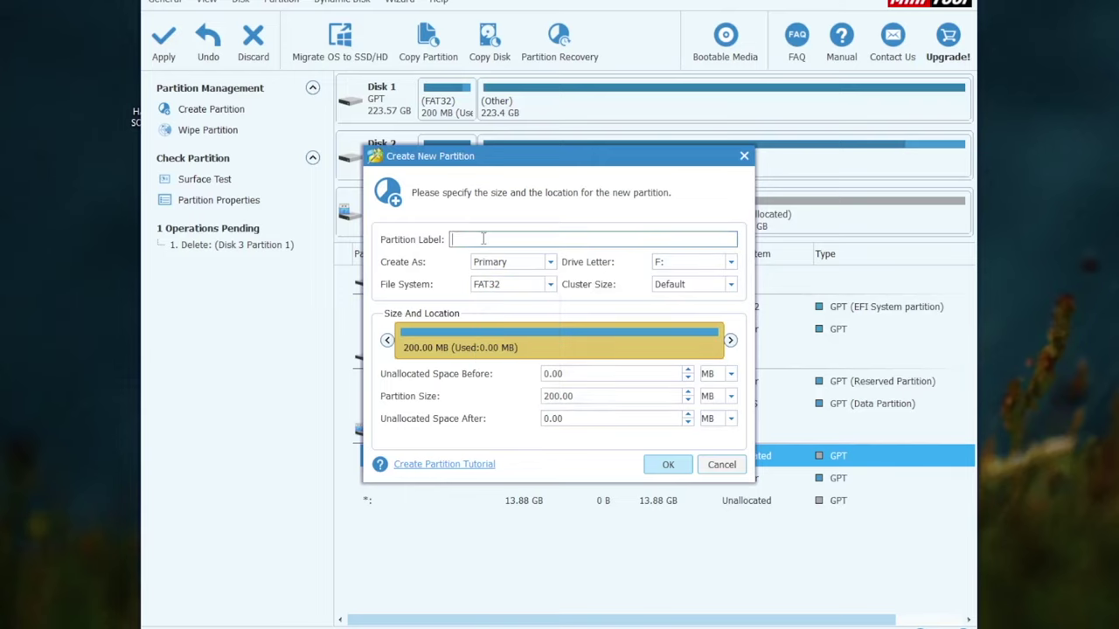
left_click(665, 465)
Apply the pending partition changes to Disk 3 and select its new EFI partition.
left_click(379, 217)
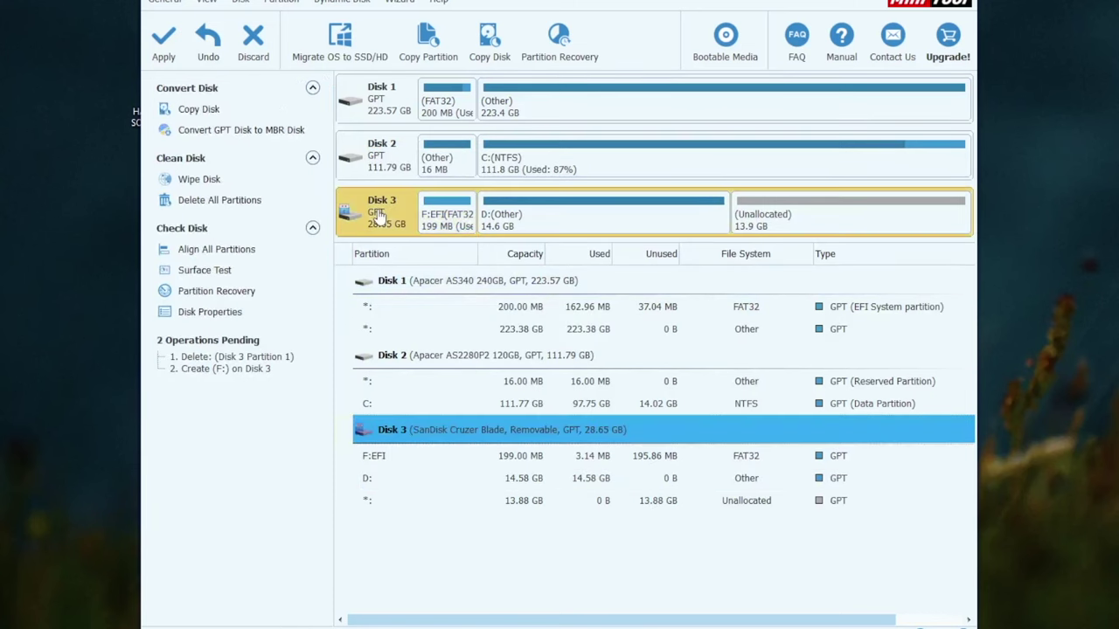
left_click(162, 46)
left_click(524, 353)
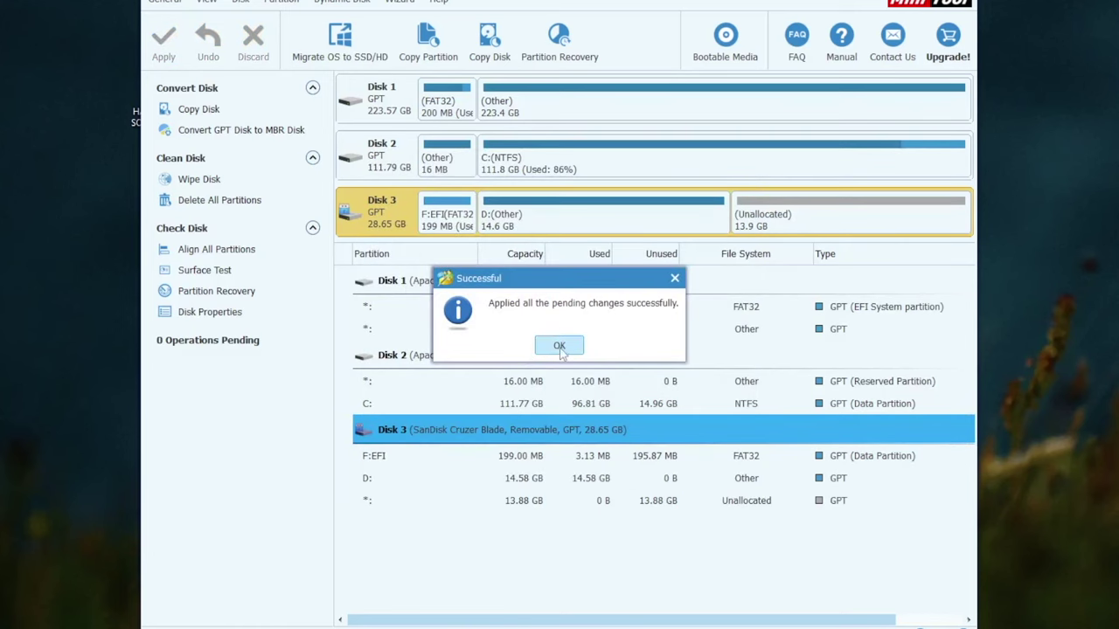
left_click(558, 345)
left_click(453, 230)
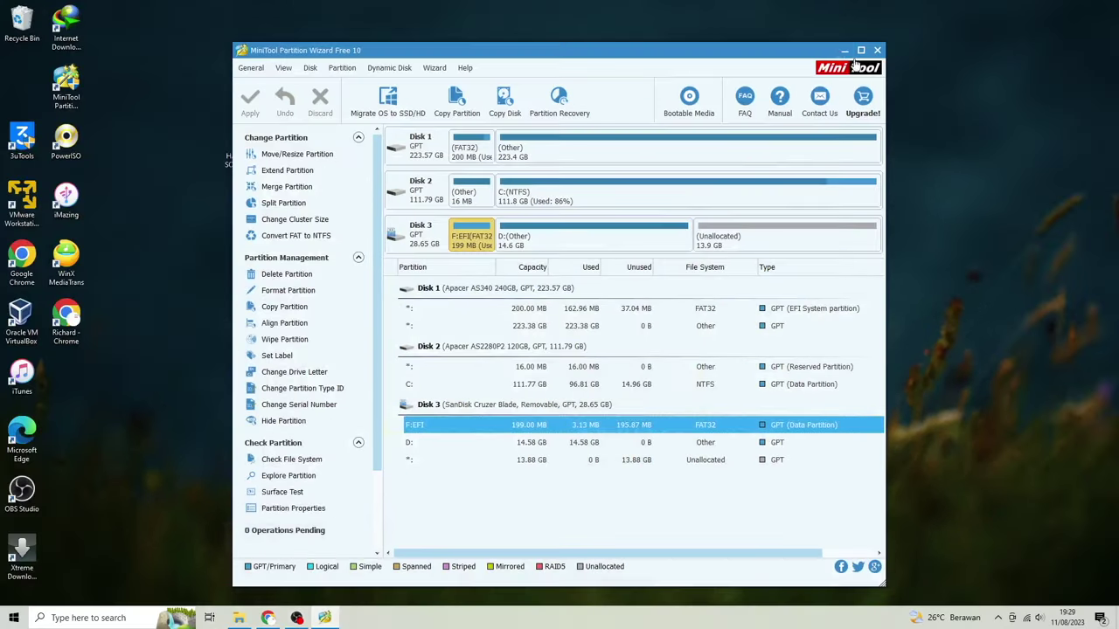
Minimize the partition manager and check This PC for the new EFI (F:) drive.
left_click(919, 0)
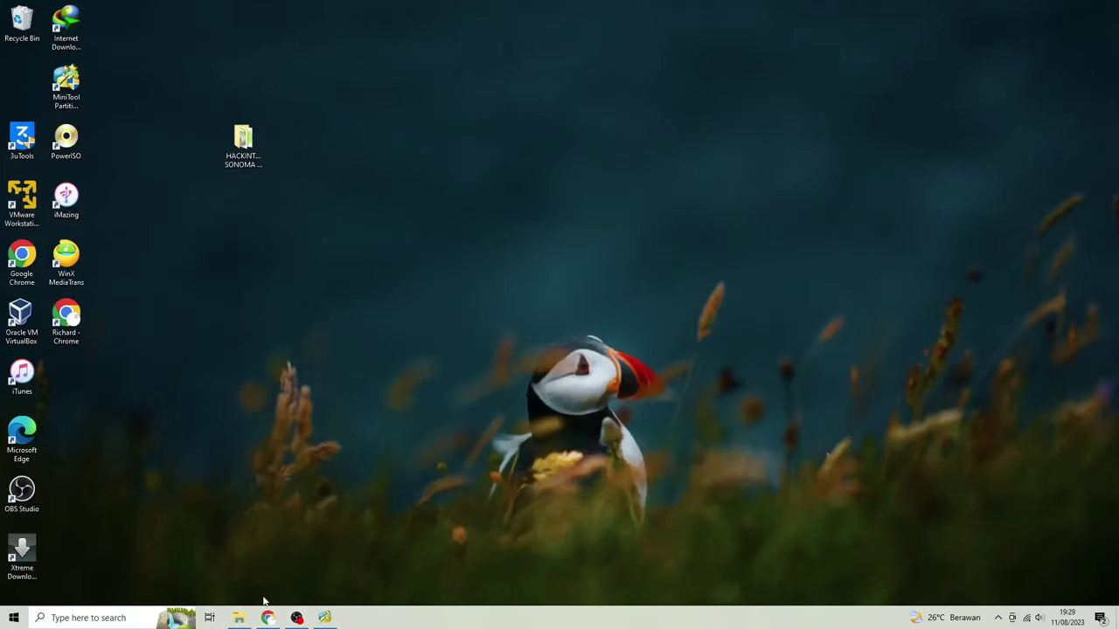
left_click(238, 618)
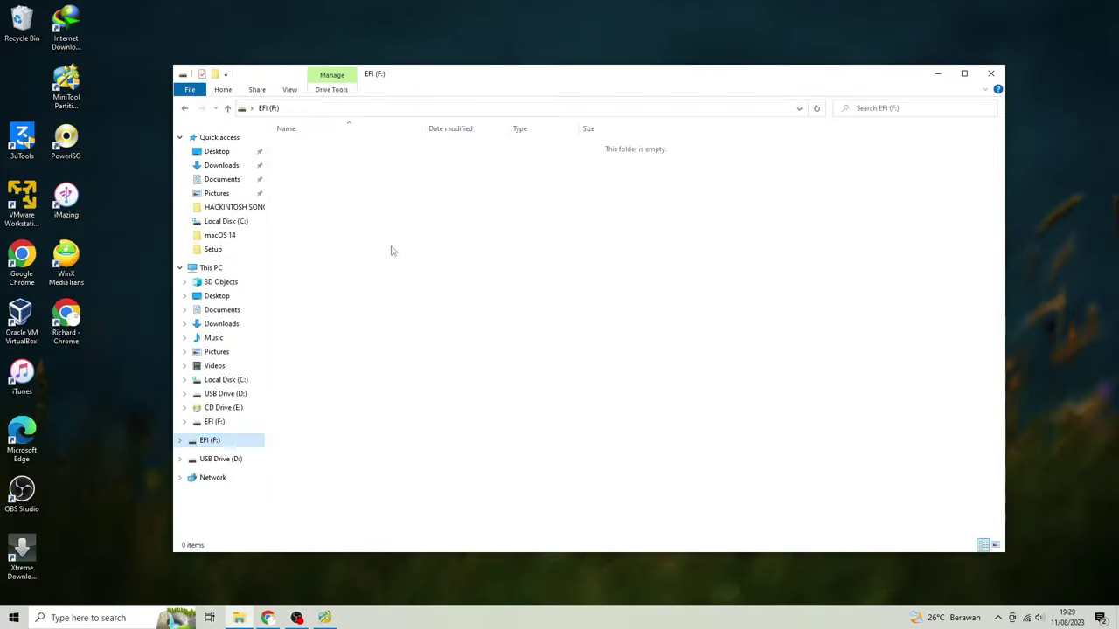
left_click(211, 267)
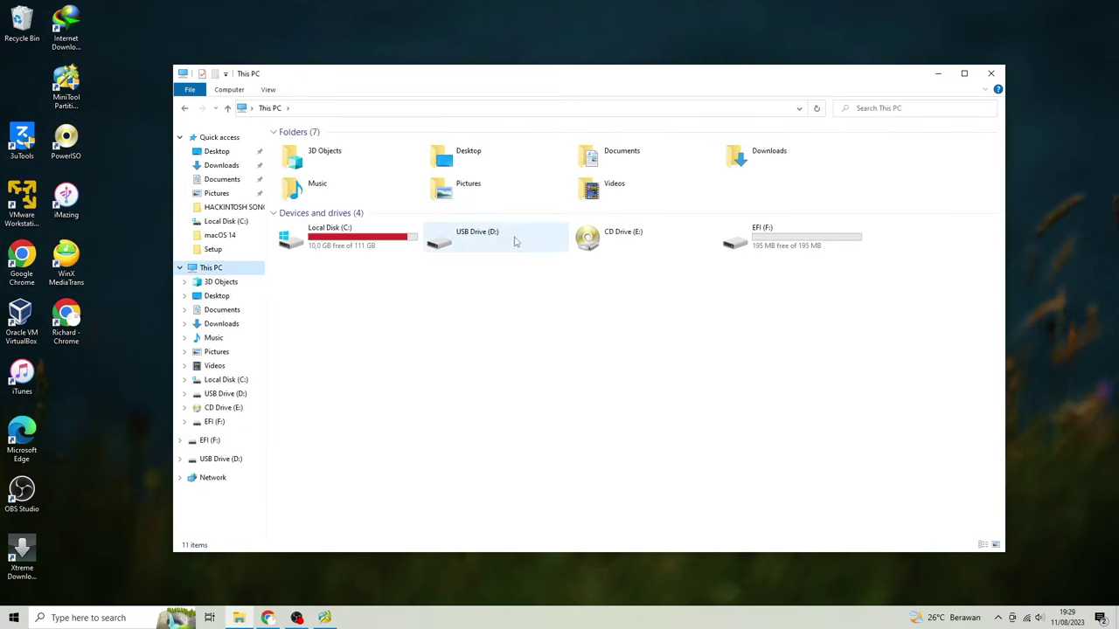
left_click(785, 233)
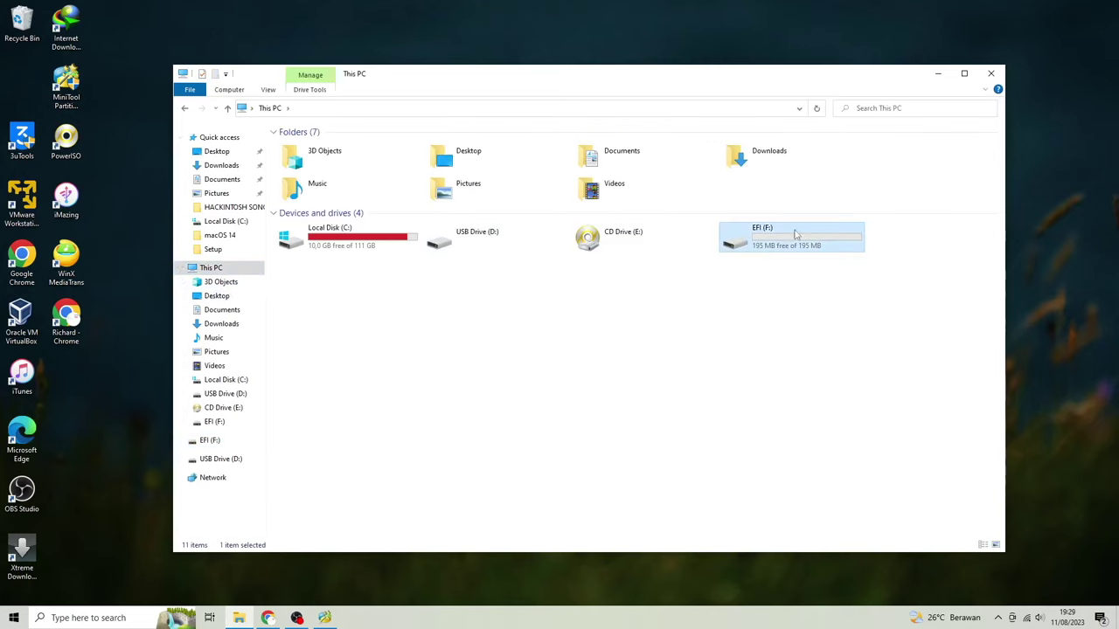
left_click(939, 75)
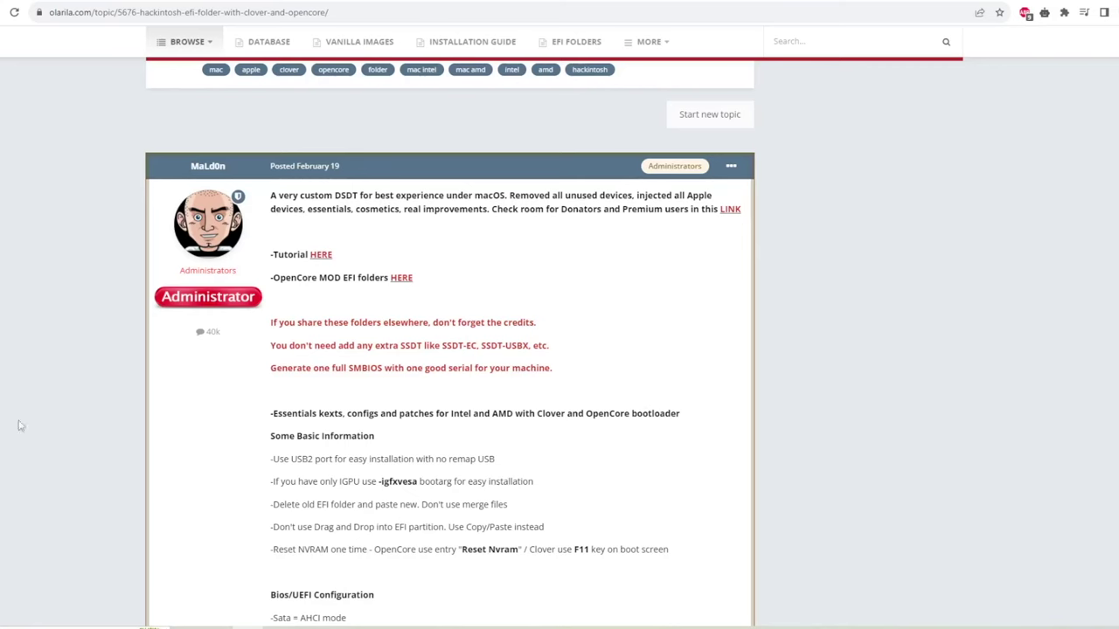
Look through the Olarila EFI folder topic, examining its basic information, BIOS notes and the OpenCore desktop download list.
scroll(21, 426, "down", 2)
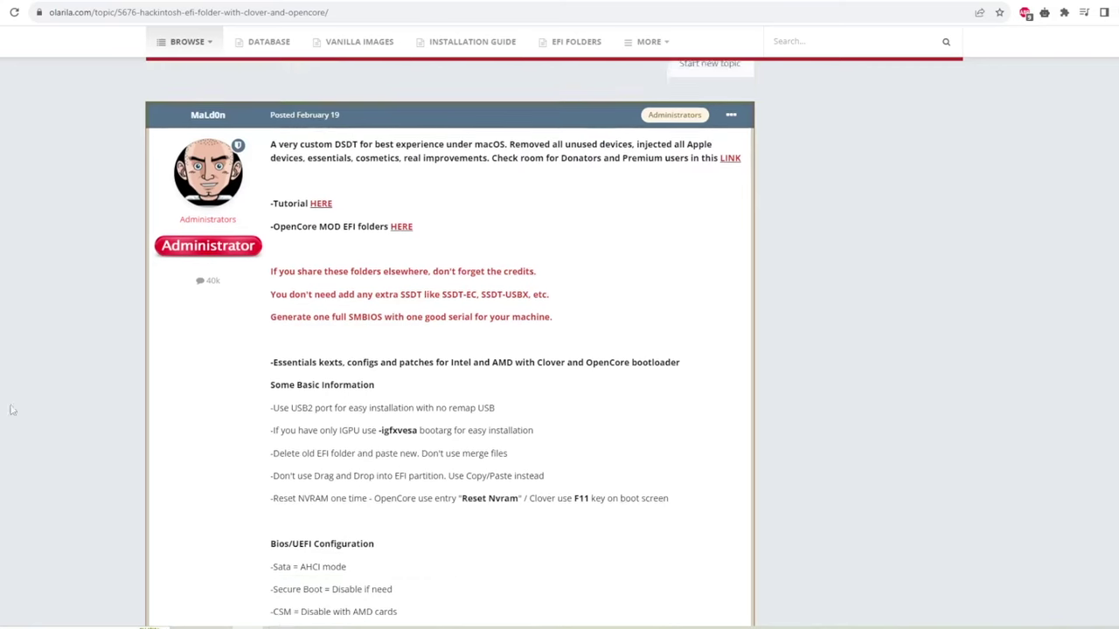
scroll(53, 391, "up", 1)
scroll(52, 392, "down", 1)
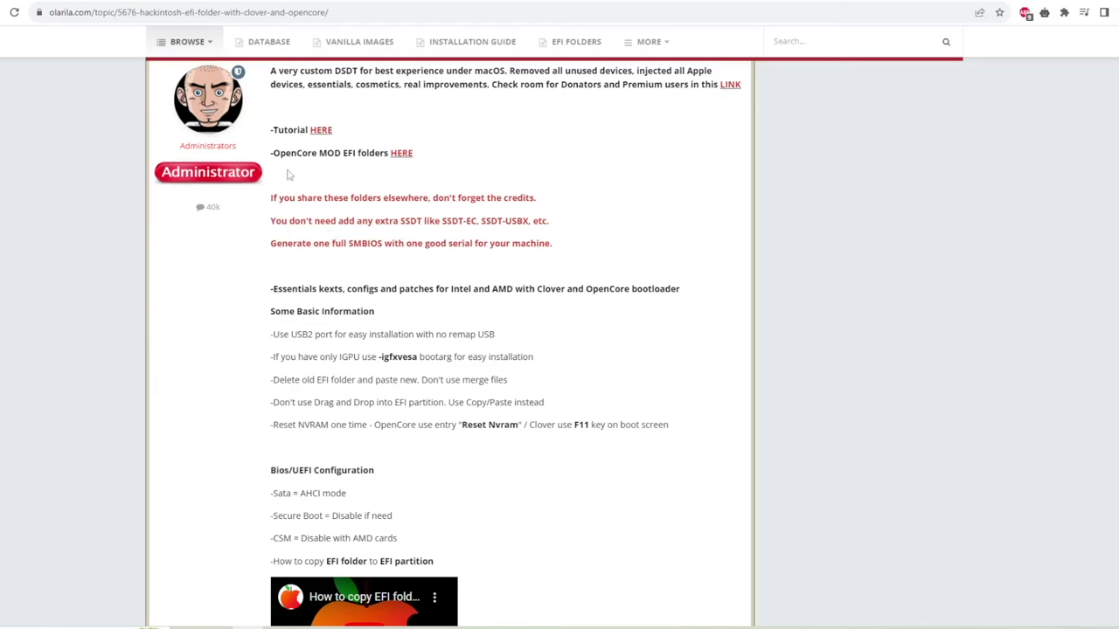
scroll(289, 175, "up", 1)
scroll(408, 277, "down", 5)
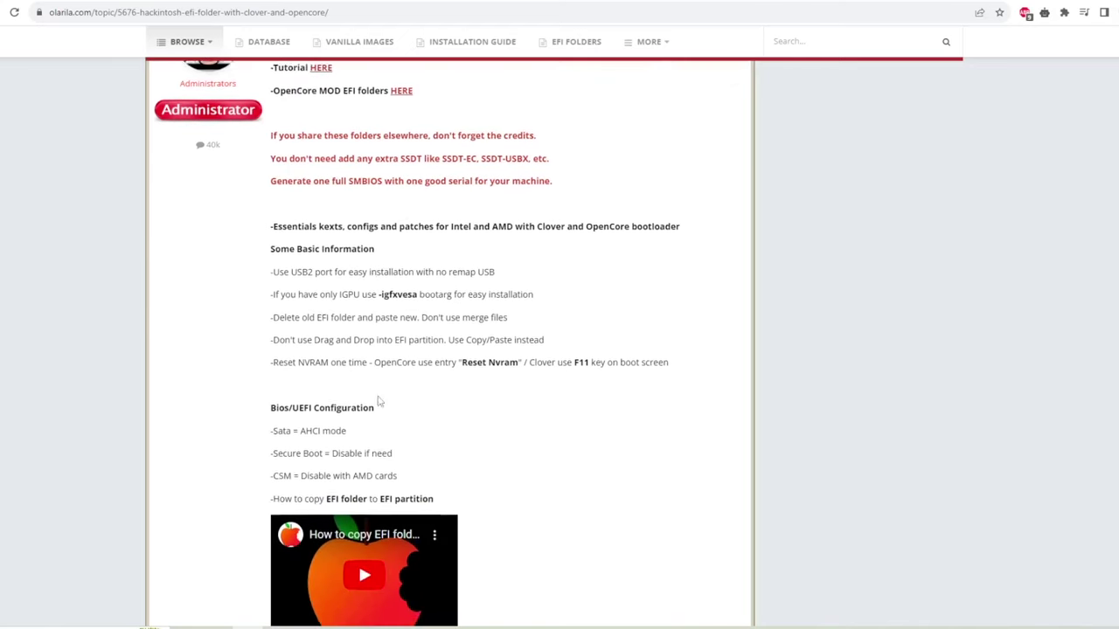
scroll(380, 399, "down", 2)
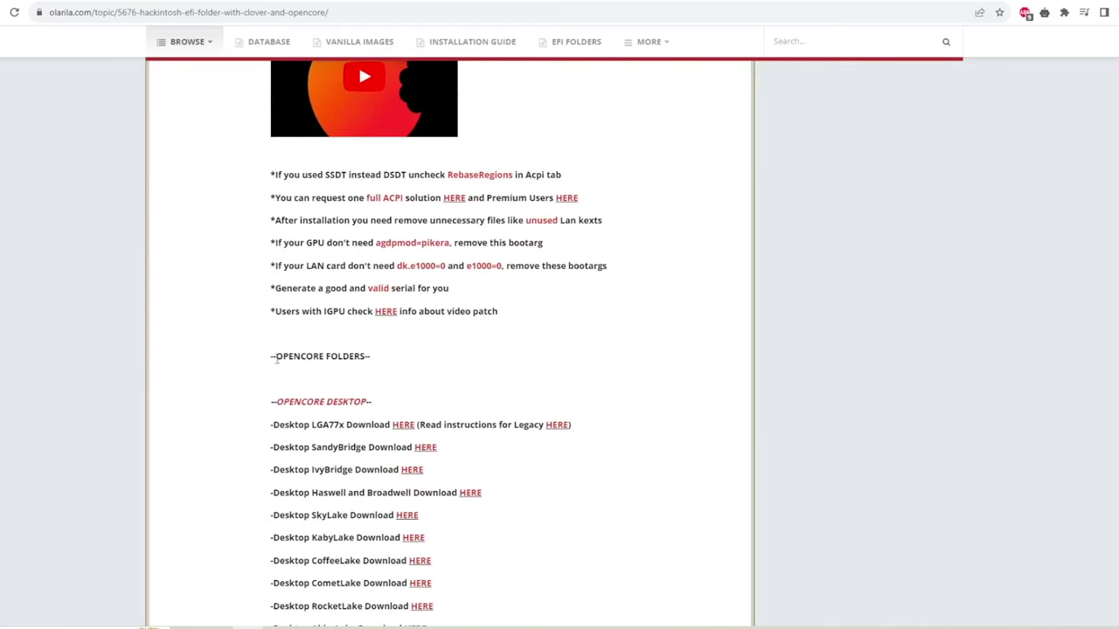
left_click_drag(278, 404, 363, 398)
scroll(527, 449, "down", 9)
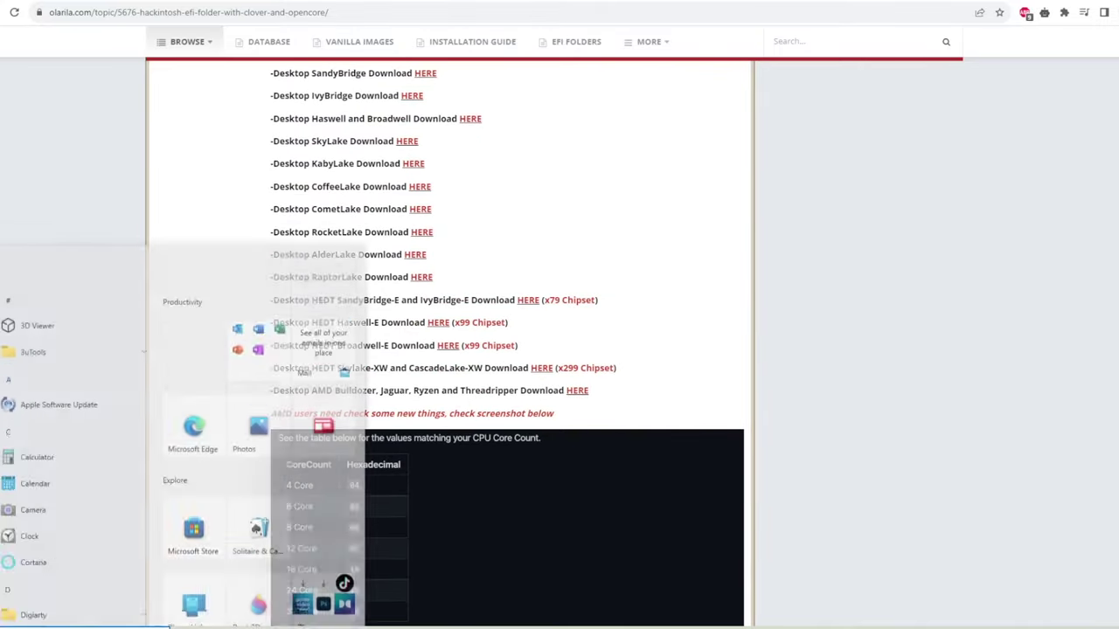
Check the processor model in this PC's system properties and close them.
key("super+x")
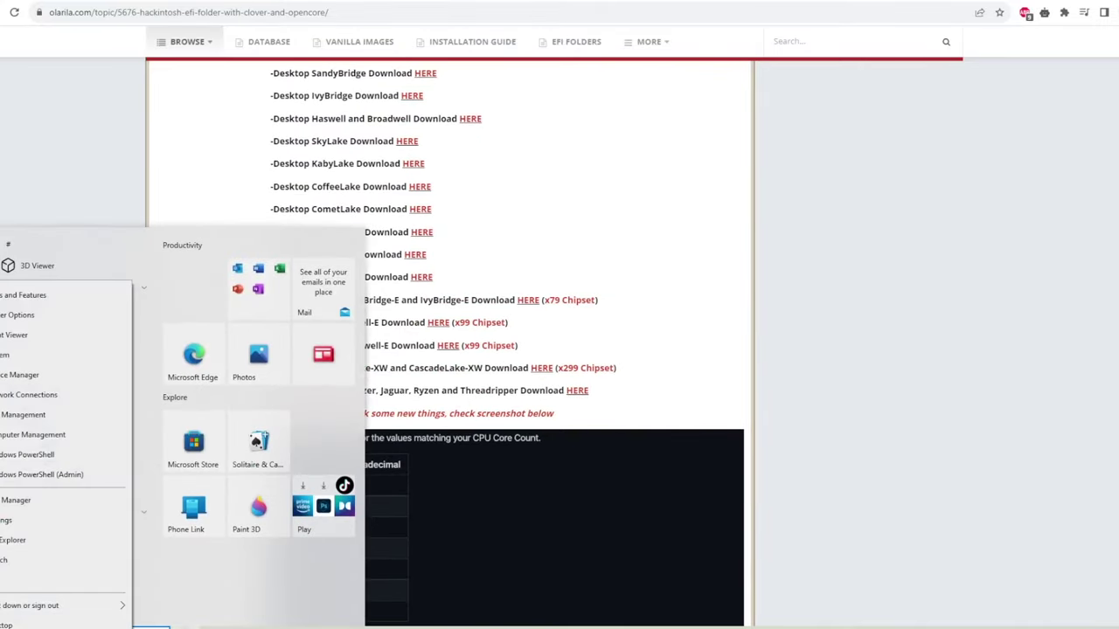
key("e")
right_click(186, 264)
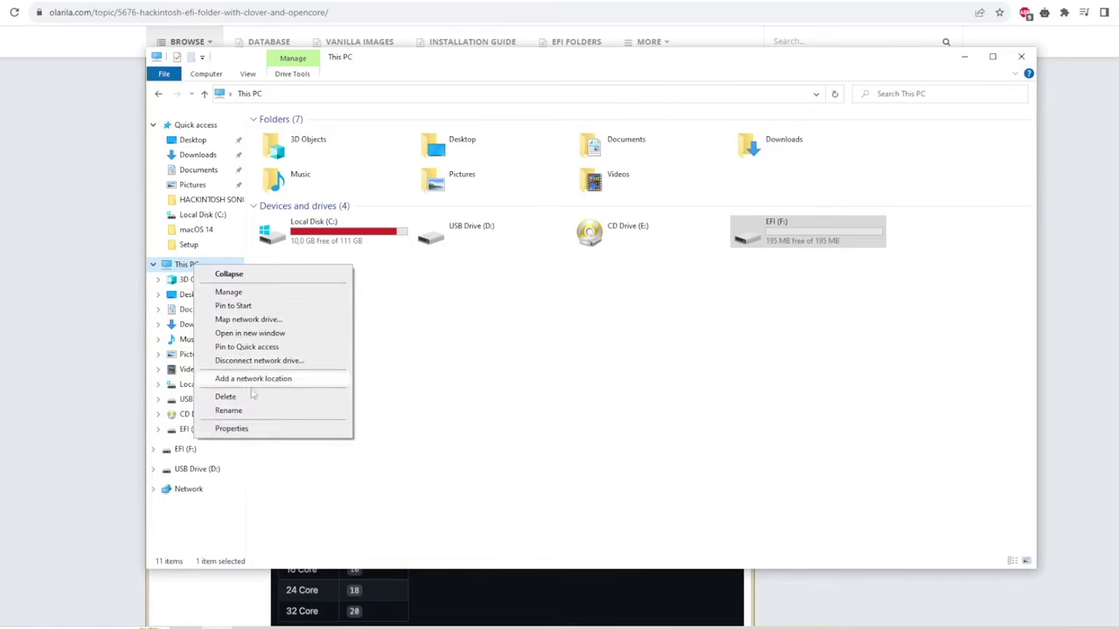
left_click(250, 429)
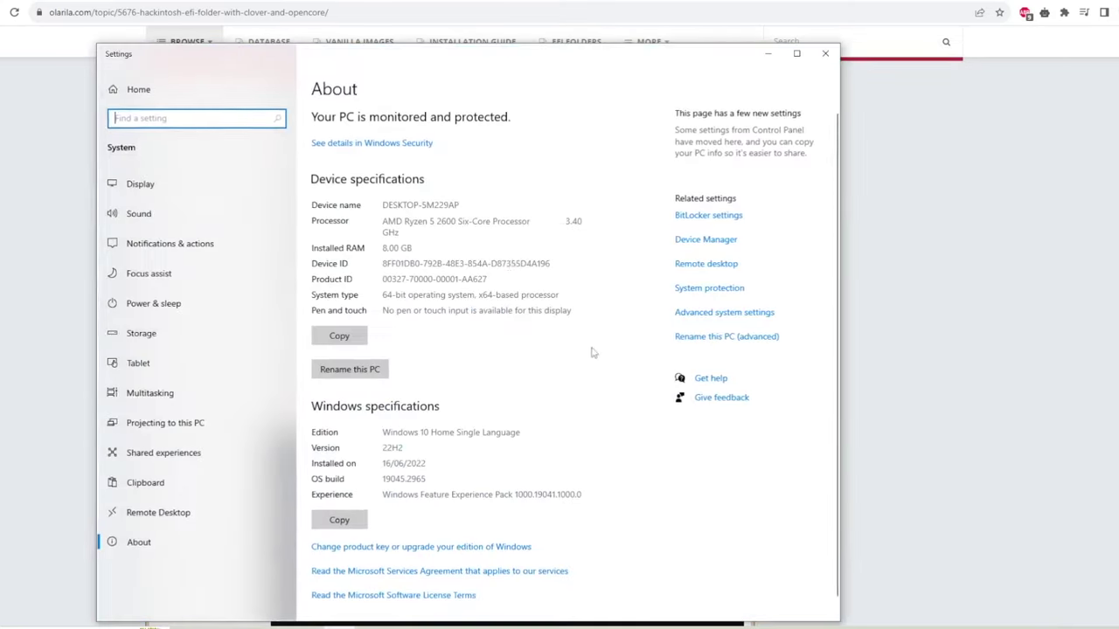
left_click_drag(386, 225, 438, 222)
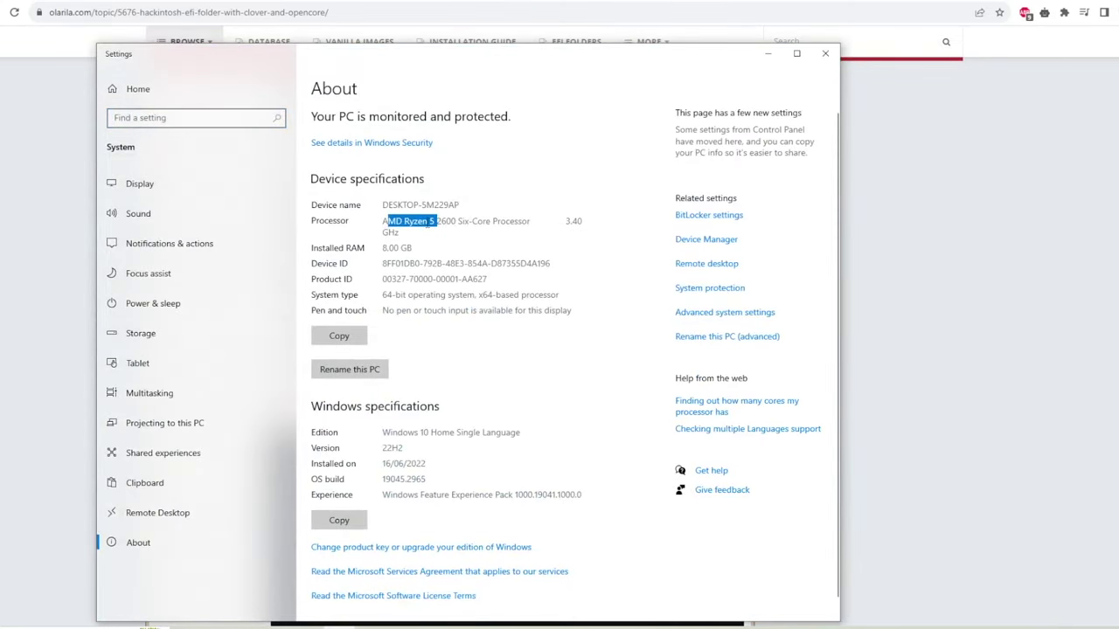
left_click(825, 54)
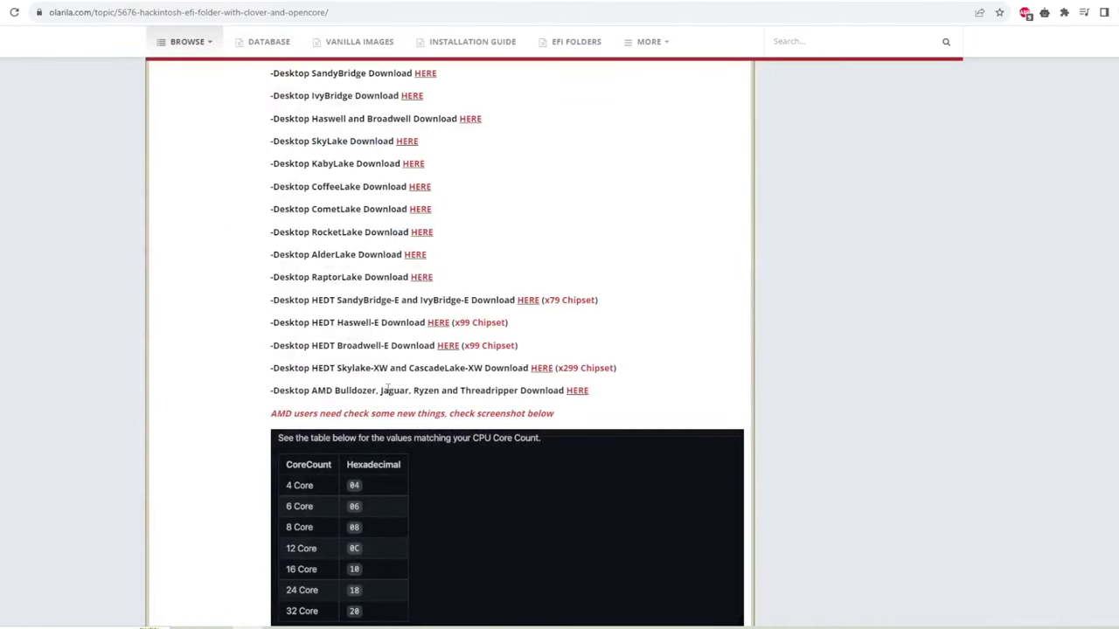
Download the OpenCore EFI folder for Desktop AMD Bulldozer, Jaguar, Ryzen and Threadripper.
left_click_drag(271, 394, 423, 385)
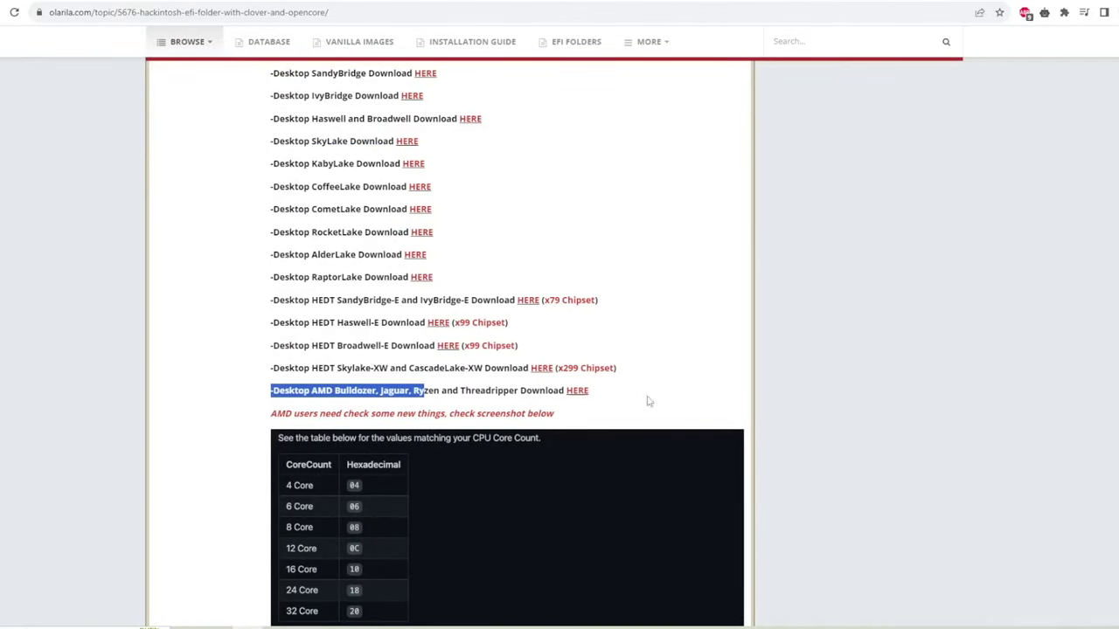
left_click(647, 402)
left_click(576, 392)
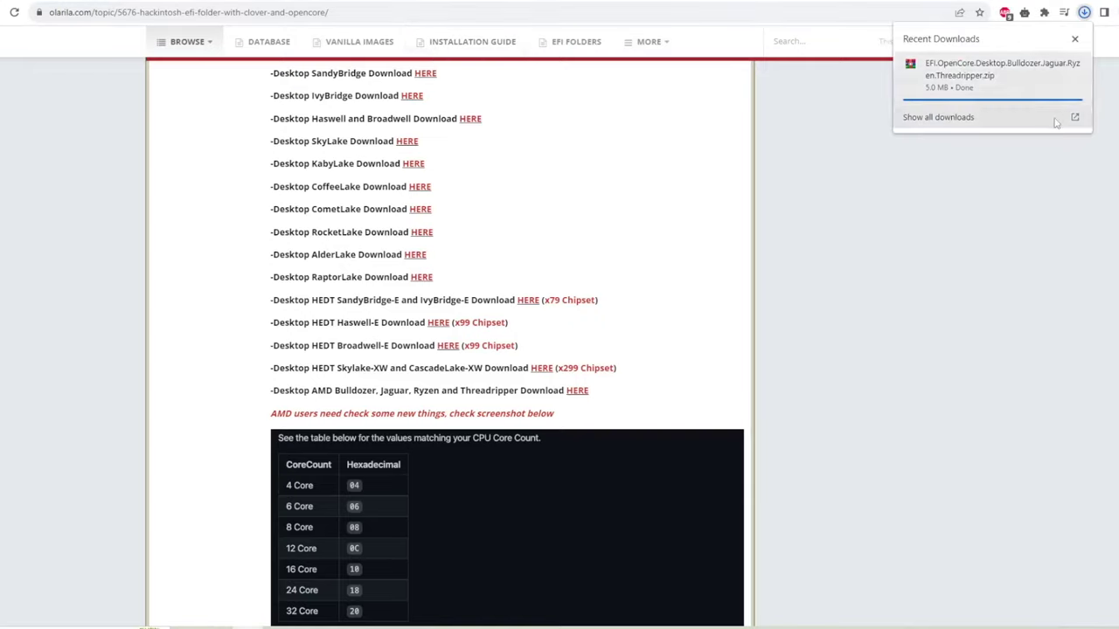
Move the downloaded EFI.OpenCore.Desktop.Bulldozer.Jaguar.Ryzen.Threadripper.zip from Downloads into the HACKINTOSH SONOMA FILE folder on the desktop.
left_click(968, 117)
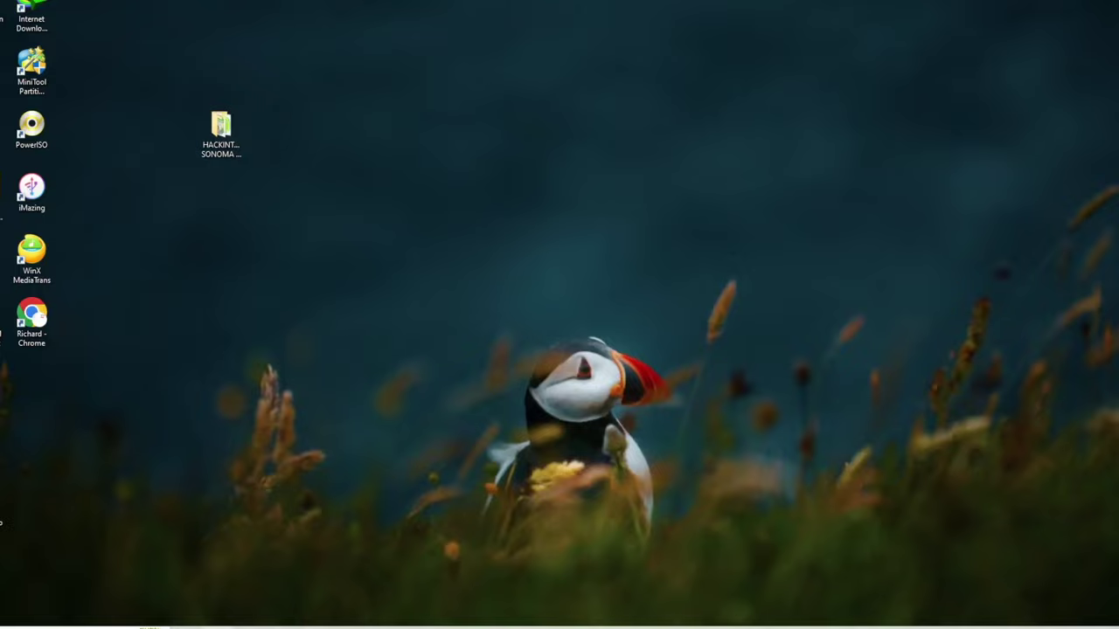
key("super+e")
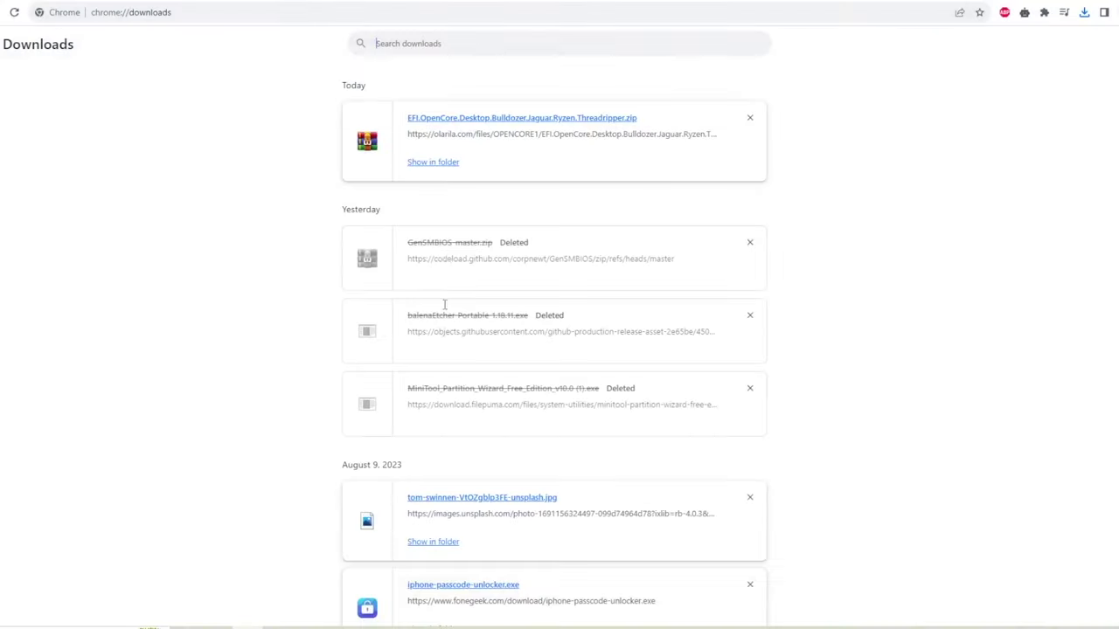
left_click(432, 162)
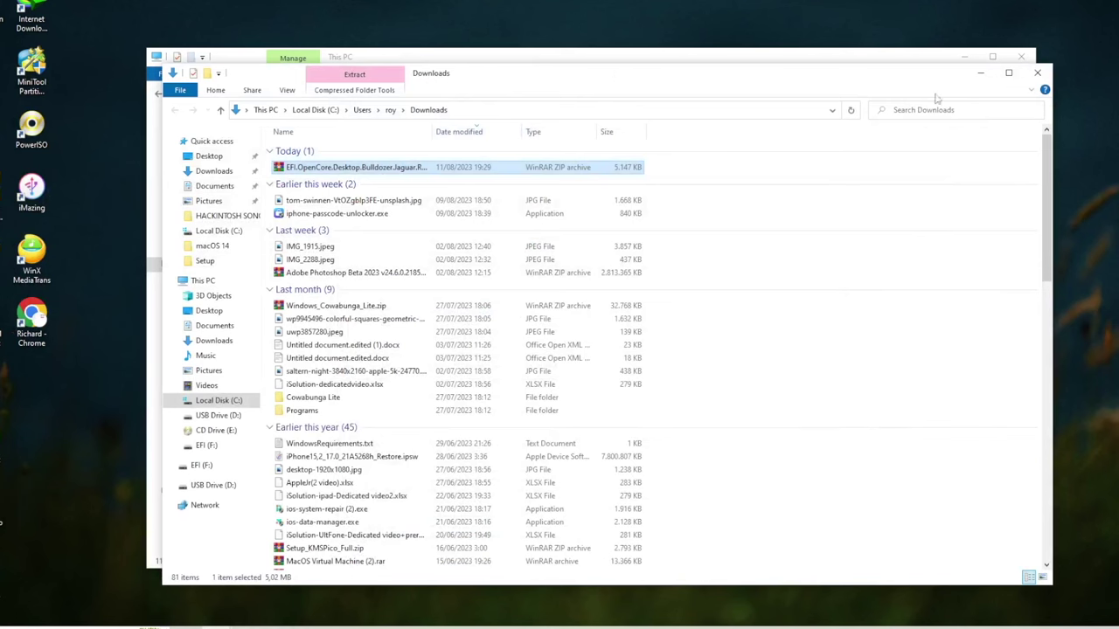
left_click(1022, 59)
left_click_drag(707, 96, 923, 88)
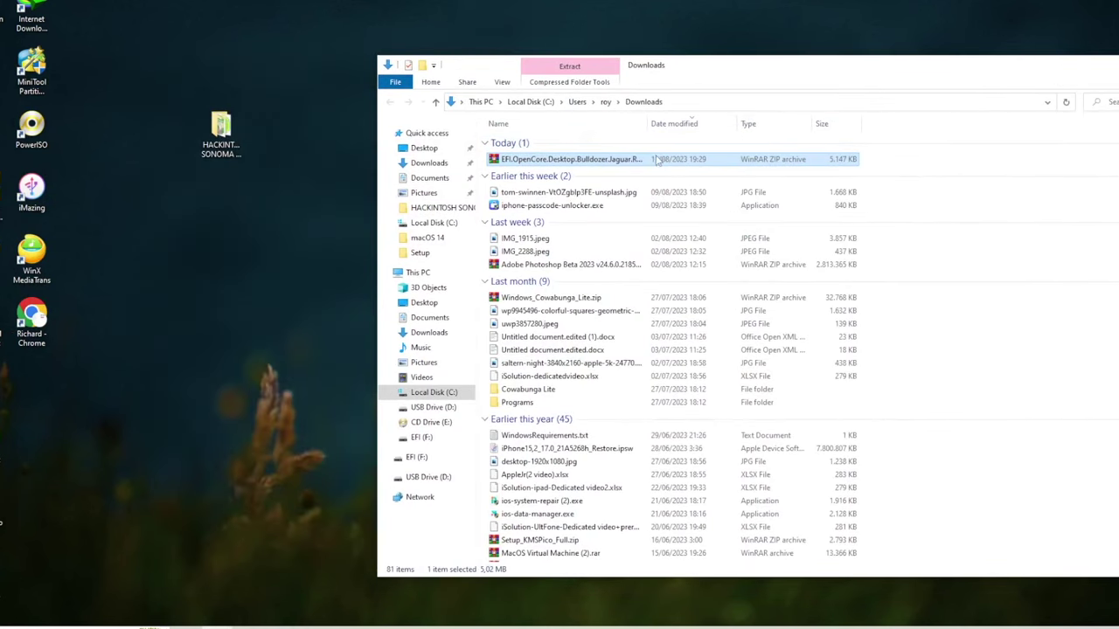
left_click_drag(641, 164, 212, 140)
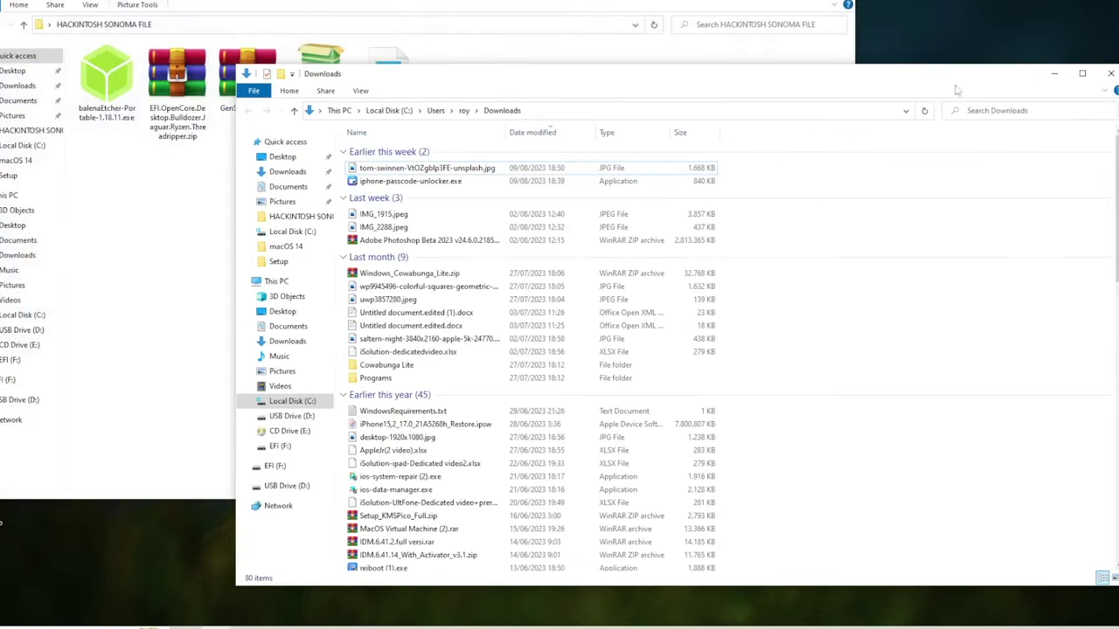
left_click(1108, 75)
left_click_drag(450, 10, 678, 65)
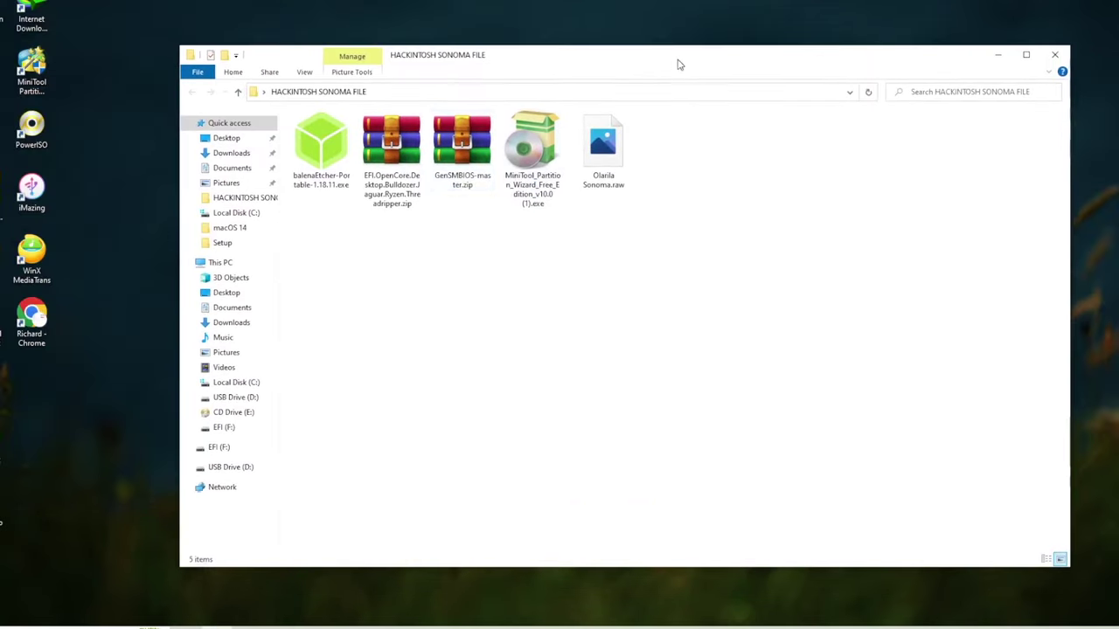
Extract the OpenCore EFI archive into the HACKINTOSH SONOMA FILE folder and check the contents of the extracted EFI folder.
right_click(404, 156)
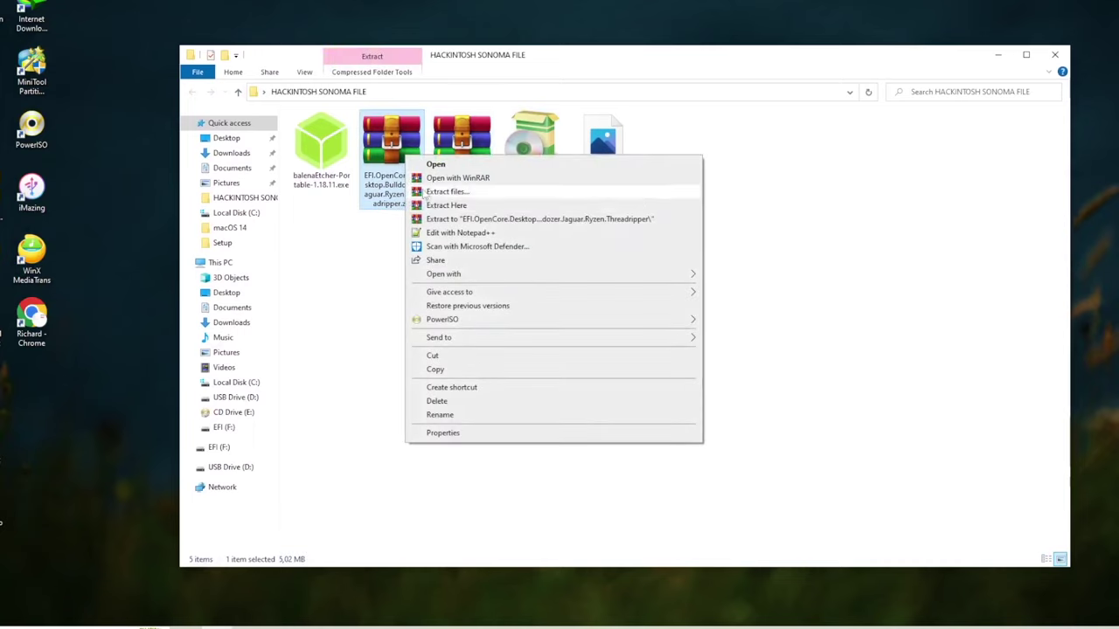
left_click(435, 204)
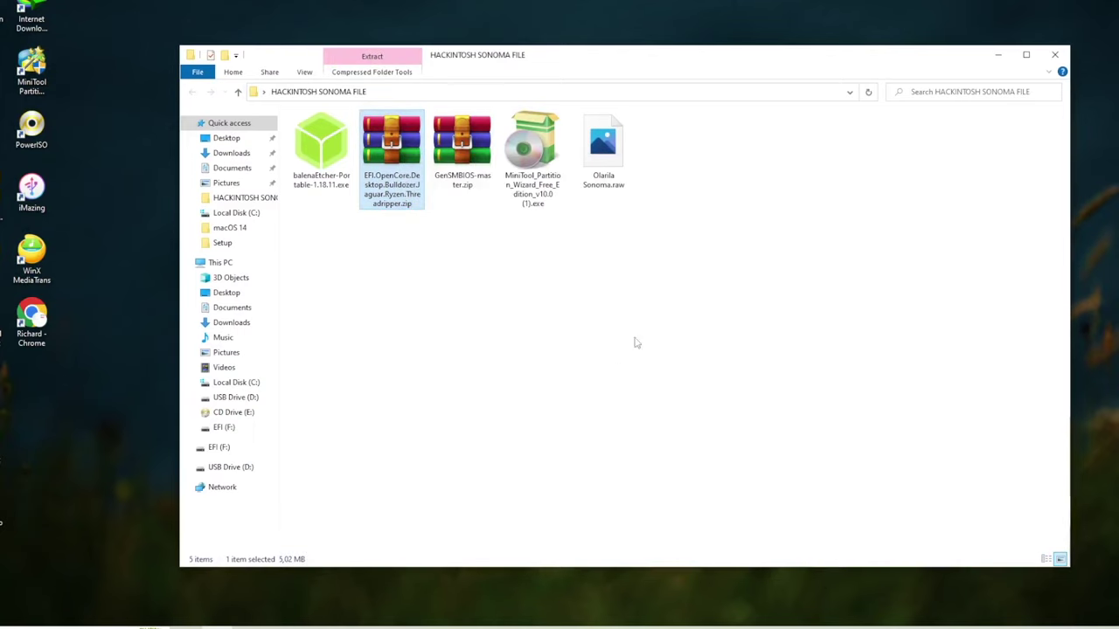
double_click(391, 144)
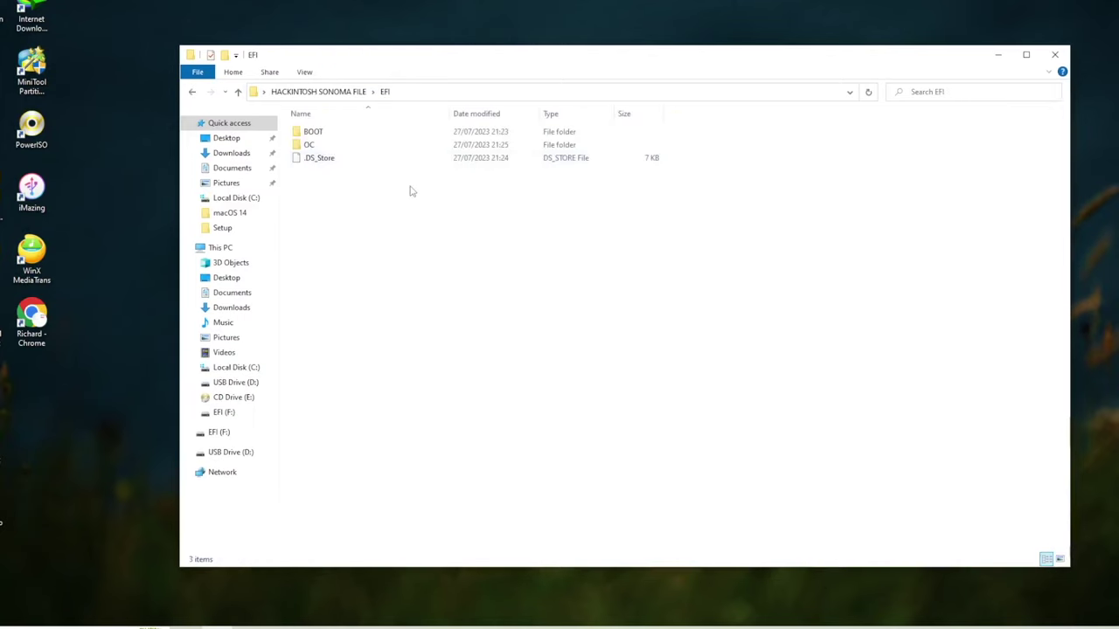
left_click_drag(453, 66, 563, 57)
left_click(303, 82)
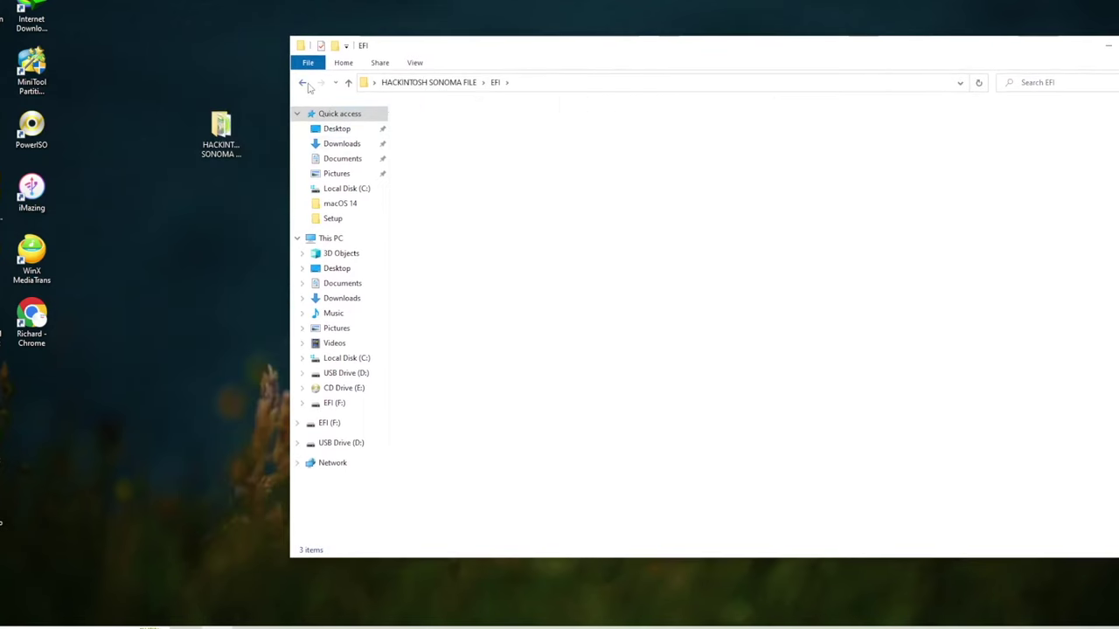
Copy the extracted EFI folder from HACKINTOSH SONOMA FILE to the root of the EFI (F:) drive.
right_click(498, 151)
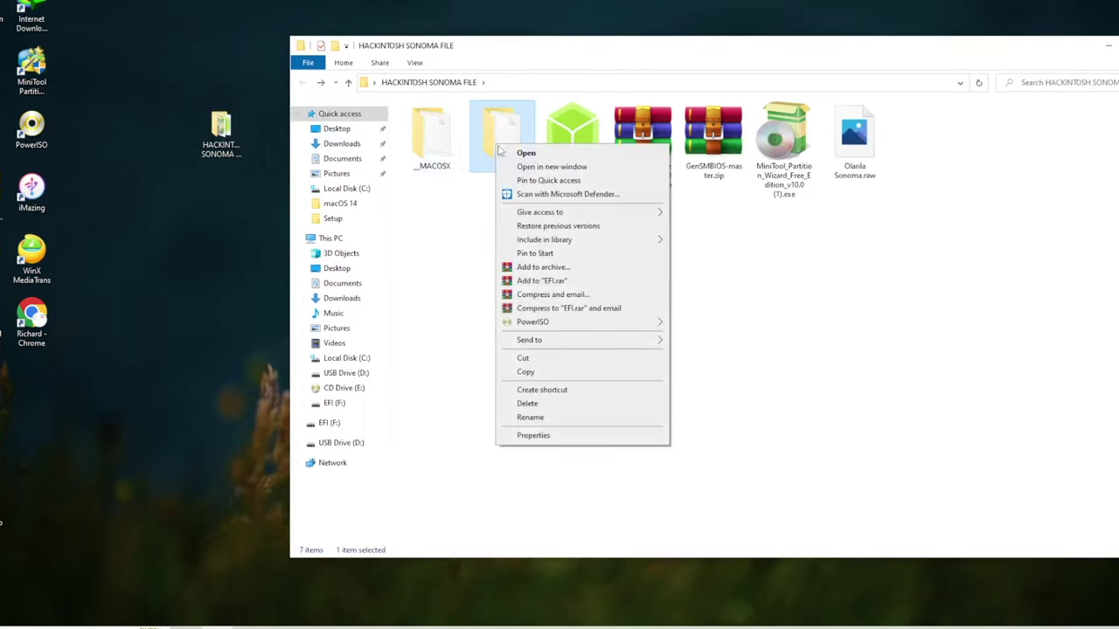
left_click(524, 372)
left_click(371, 423)
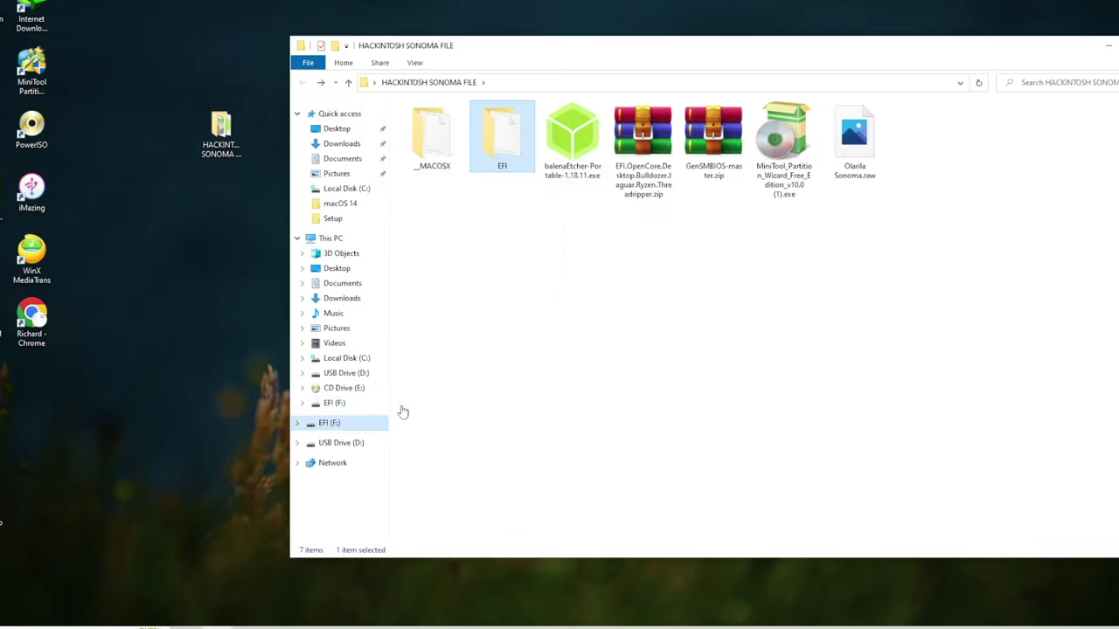
left_click(331, 239)
double_click(926, 220)
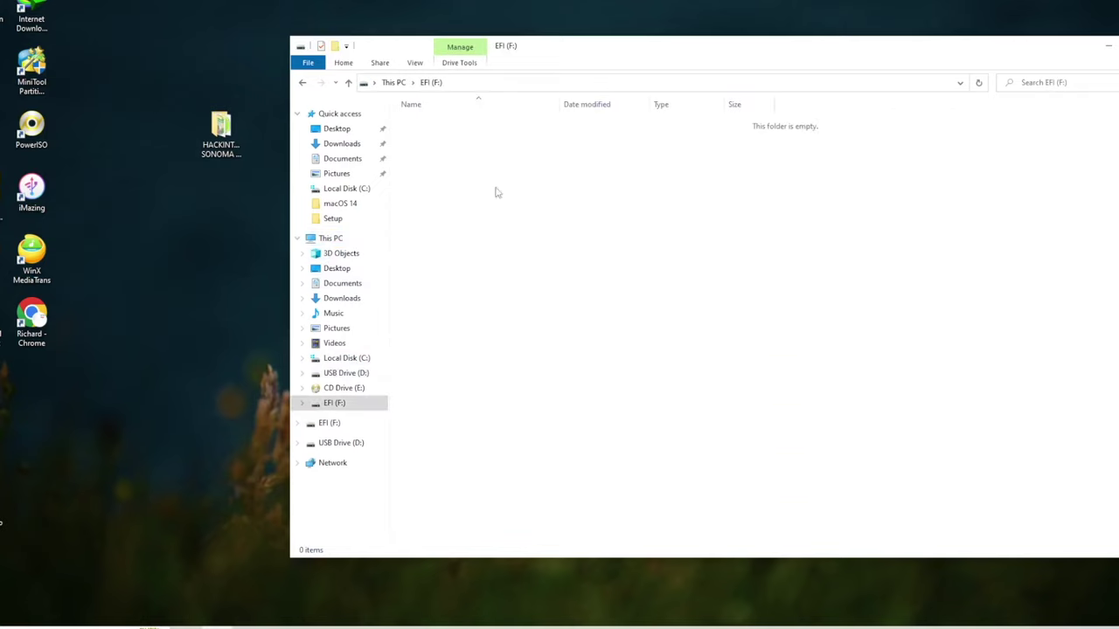
right_click(495, 189)
left_click(524, 274)
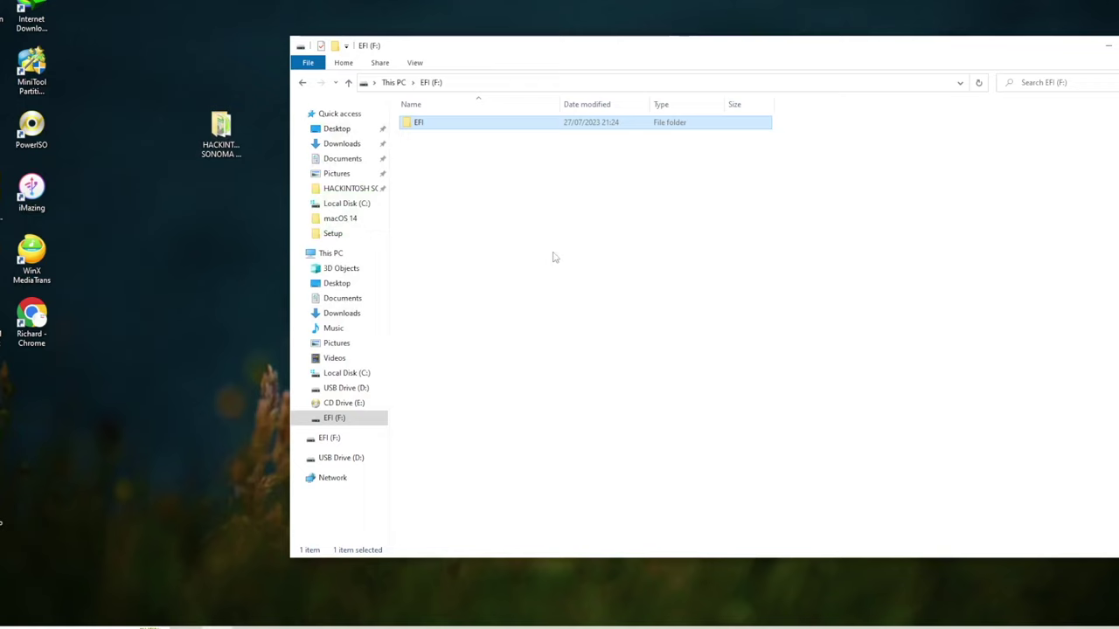
Extract GenSMBIOS-master.zip in the HACKINTOSH SONOMA FILE folder and run its GenSMBIOS.bat as administrator.
left_click_drag(784, 39, 824, 54)
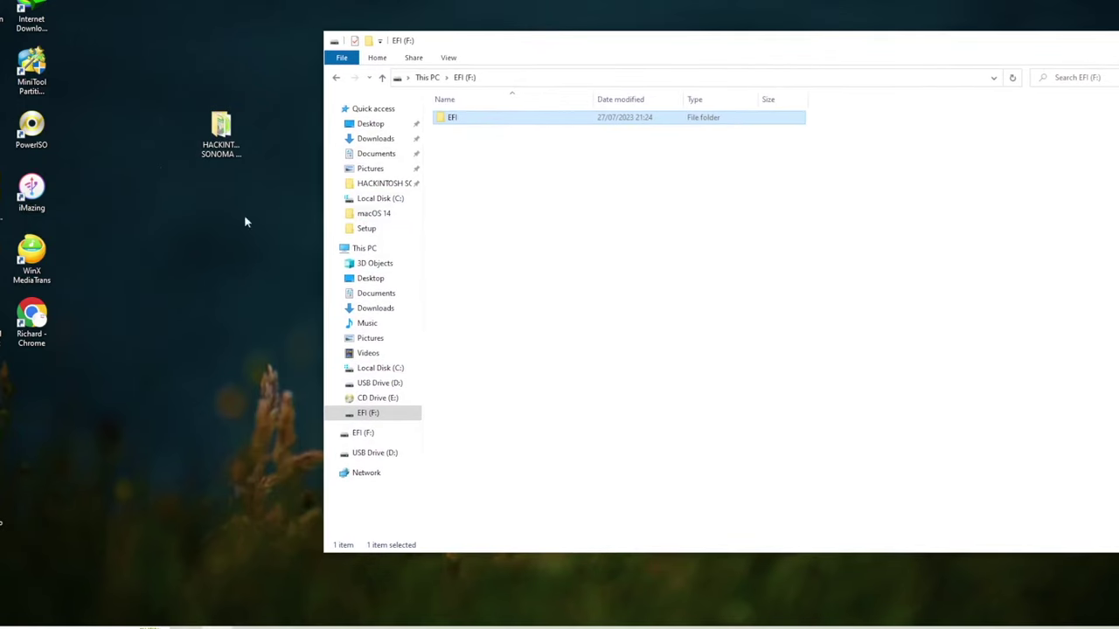
double_click(221, 131)
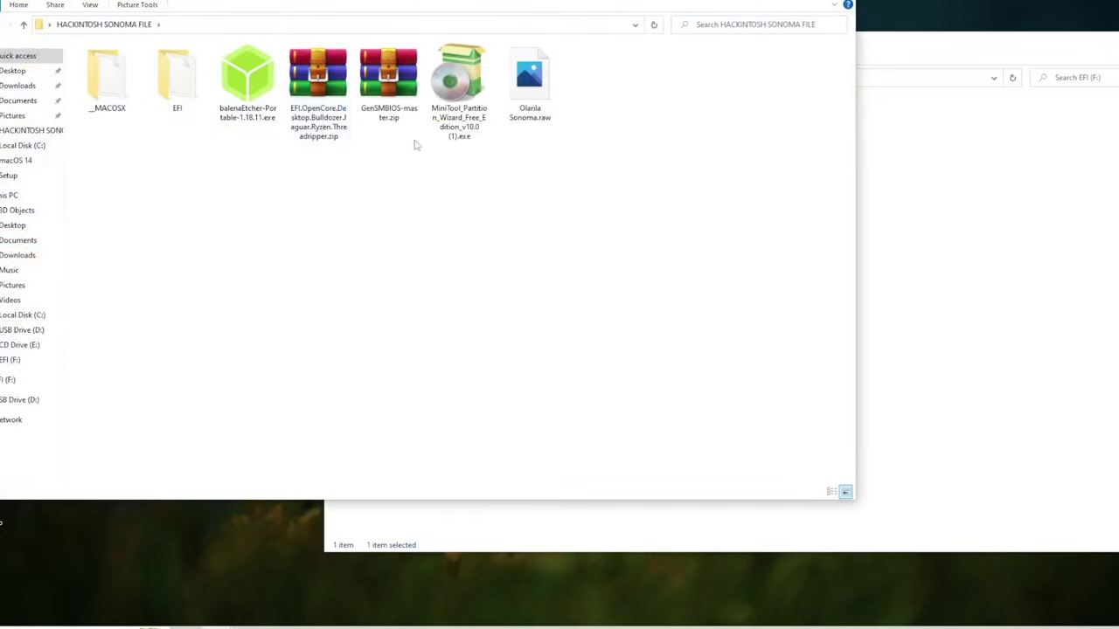
right_click(386, 85)
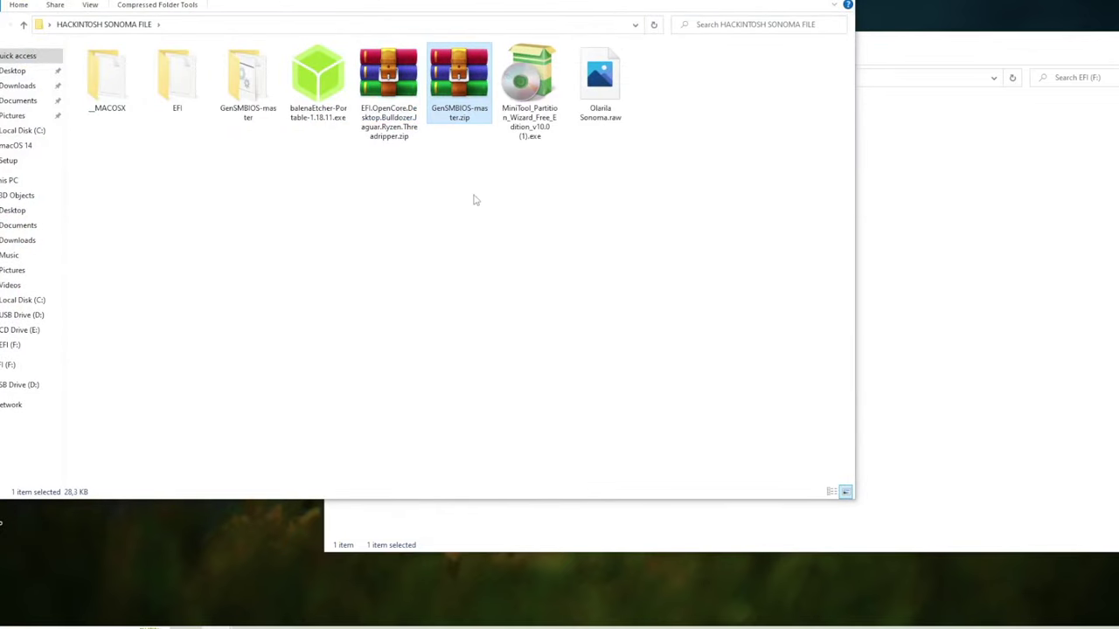
double_click(247, 83)
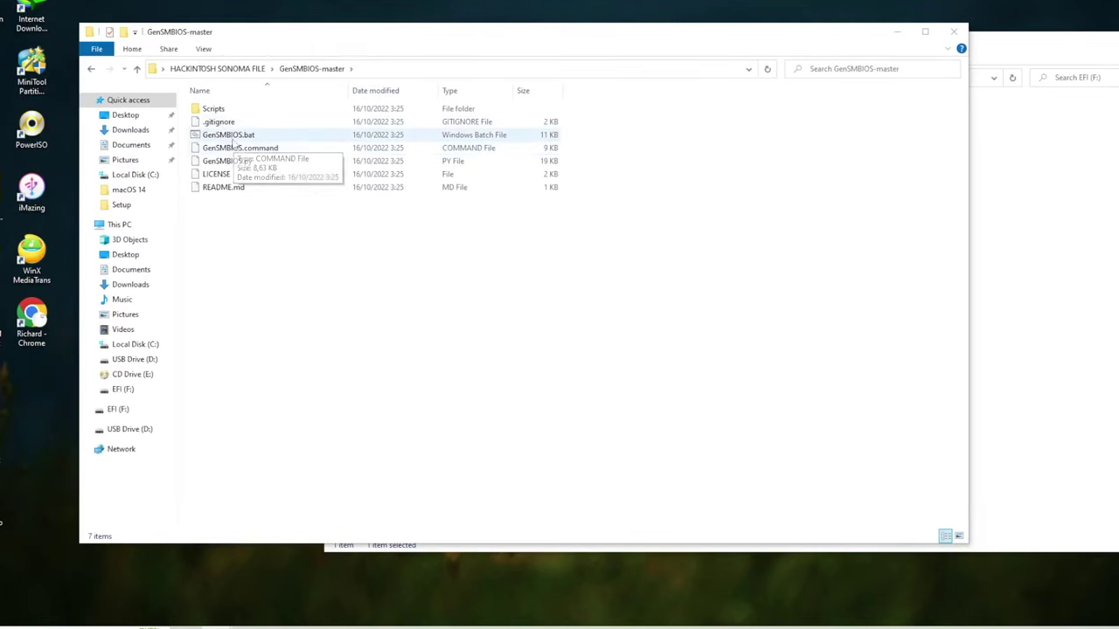
right_click(234, 140)
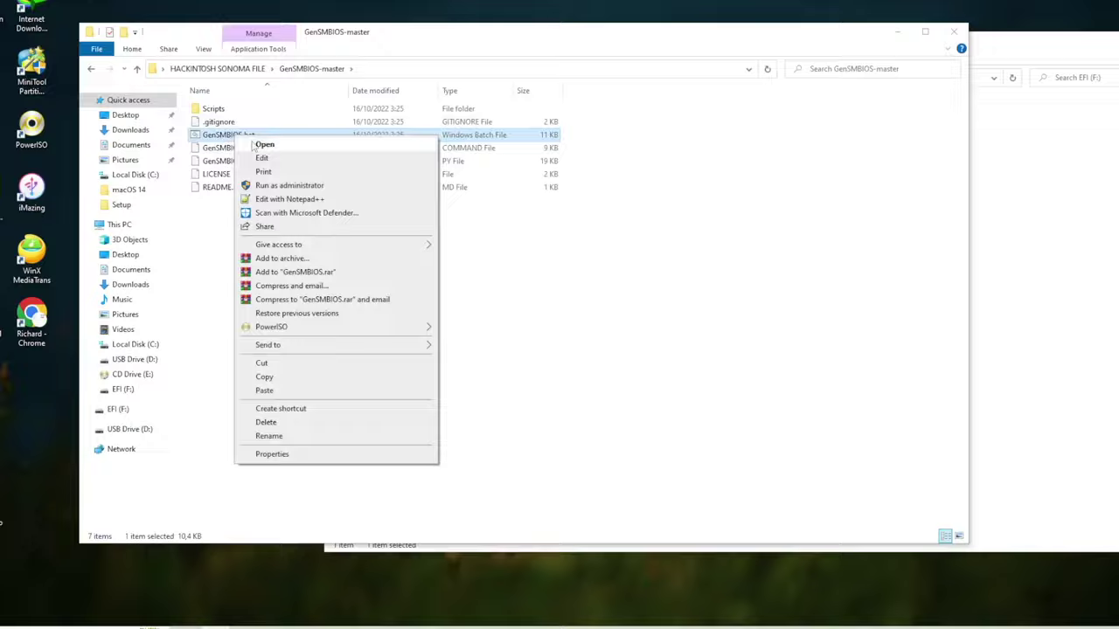
left_click(271, 185)
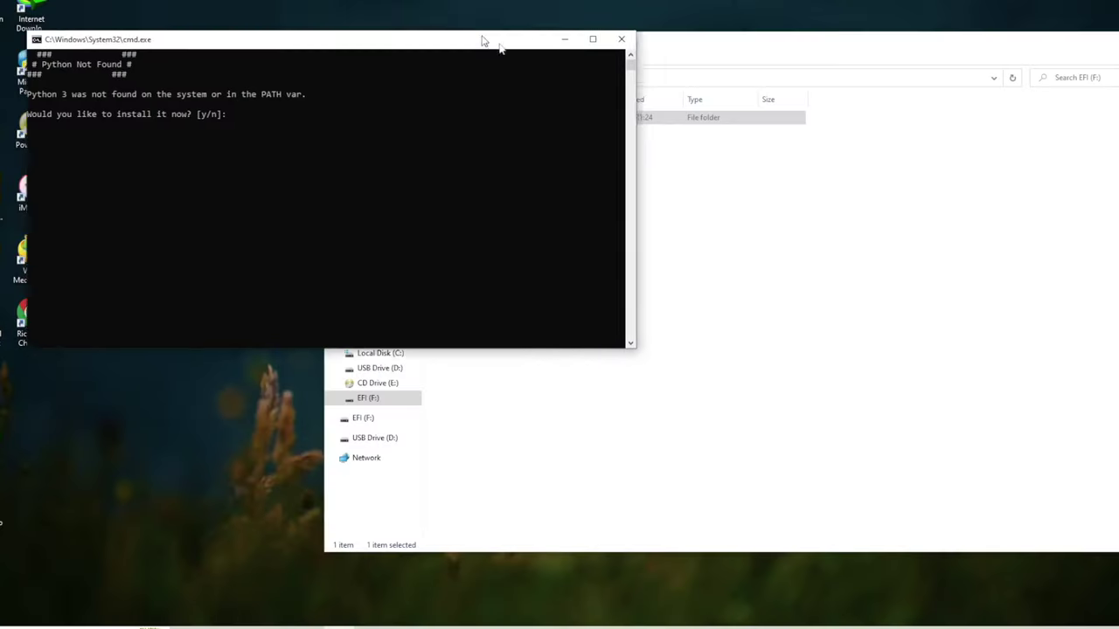
Accept the Python 3 installation with y and install MacSerial with GenSMBIOS option 1.
left_click_drag(499, 45, 725, 117)
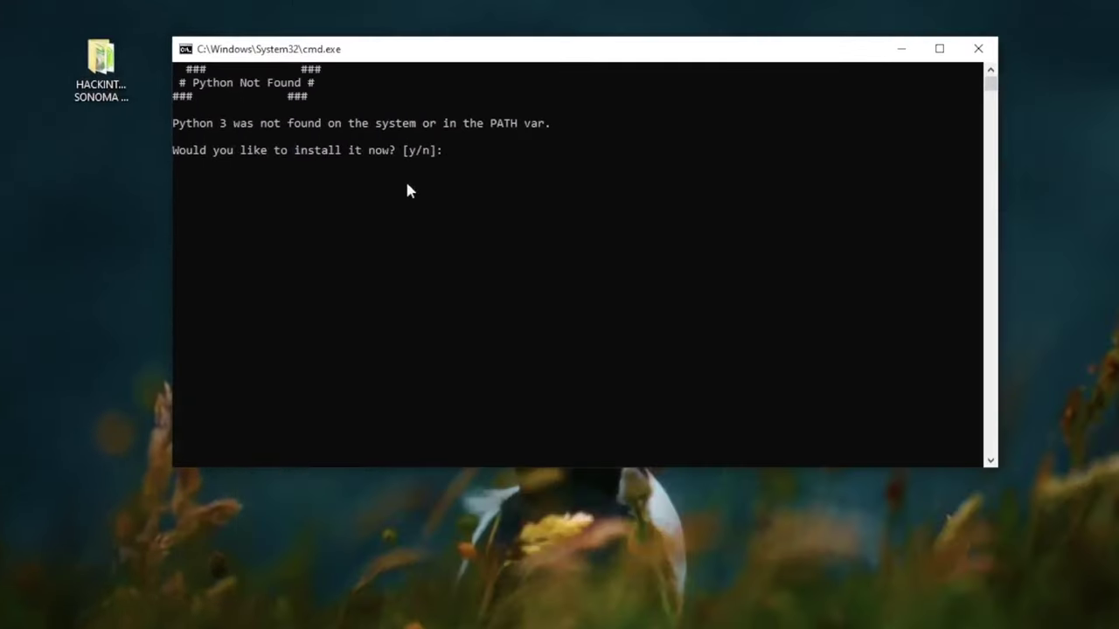
type("y")
key("BackSpace")
type("y")
key("Return")
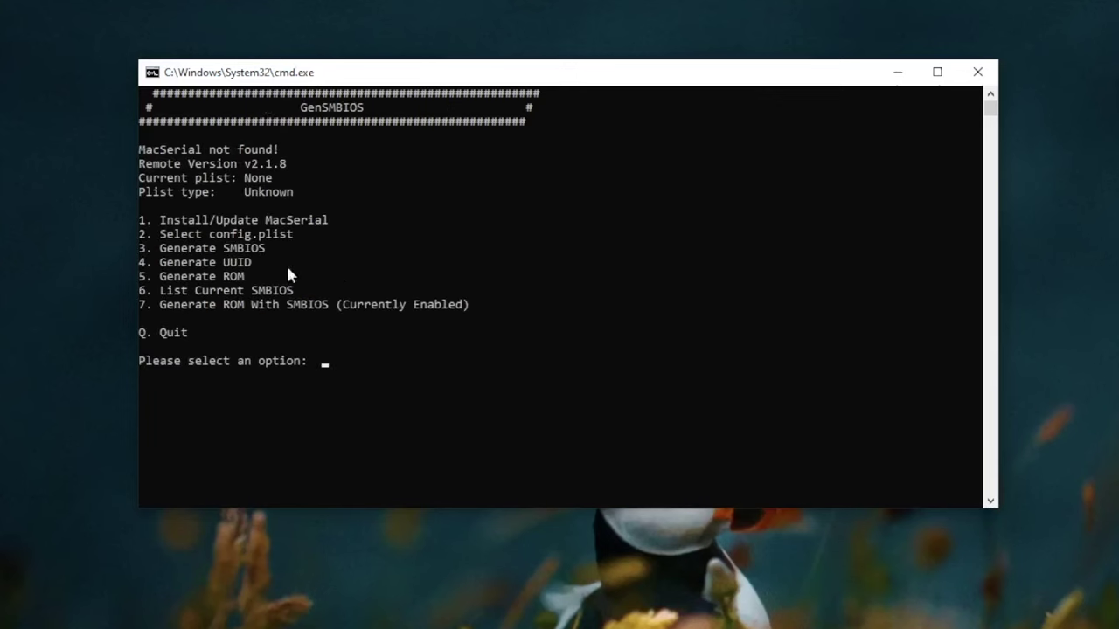
type("1")
key("Return")
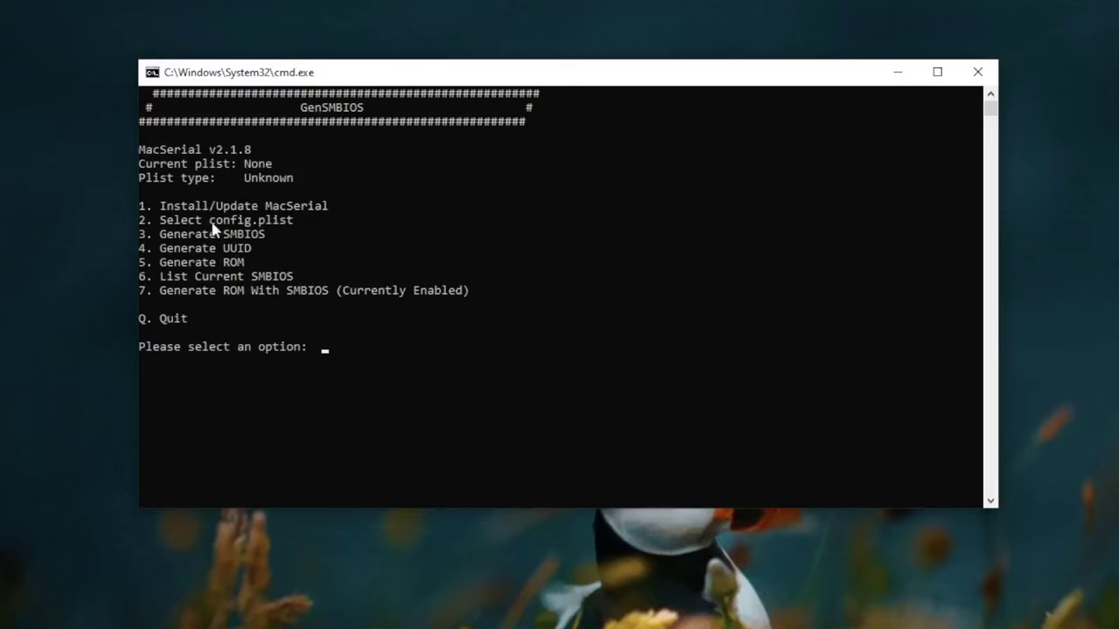
Start GenSMBIOS option 2 for selecting a config.plist and open the F:\EFI\OC folder in File Explorer beside it.
type("2")
key("Return")
left_click(332, 622)
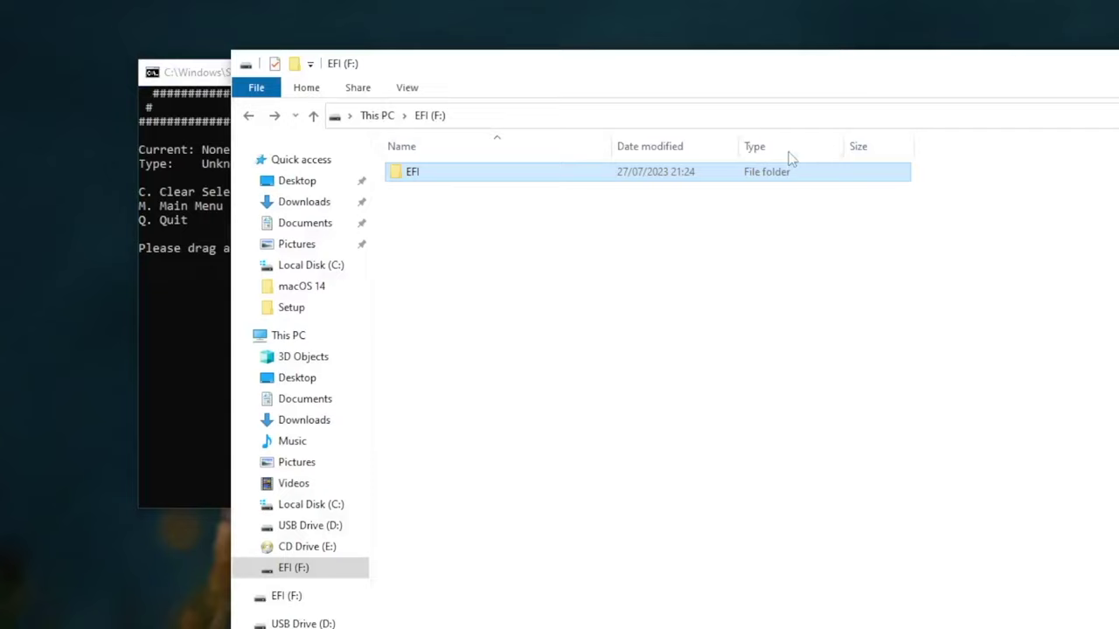
key("super+Right")
double_click(789, 195)
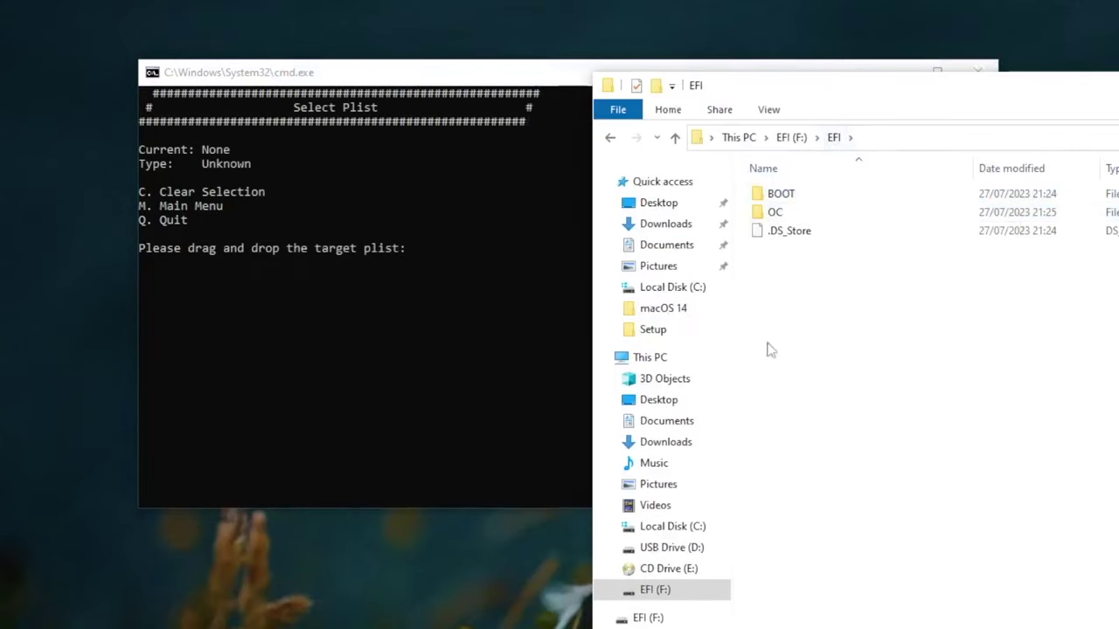
double_click(776, 212)
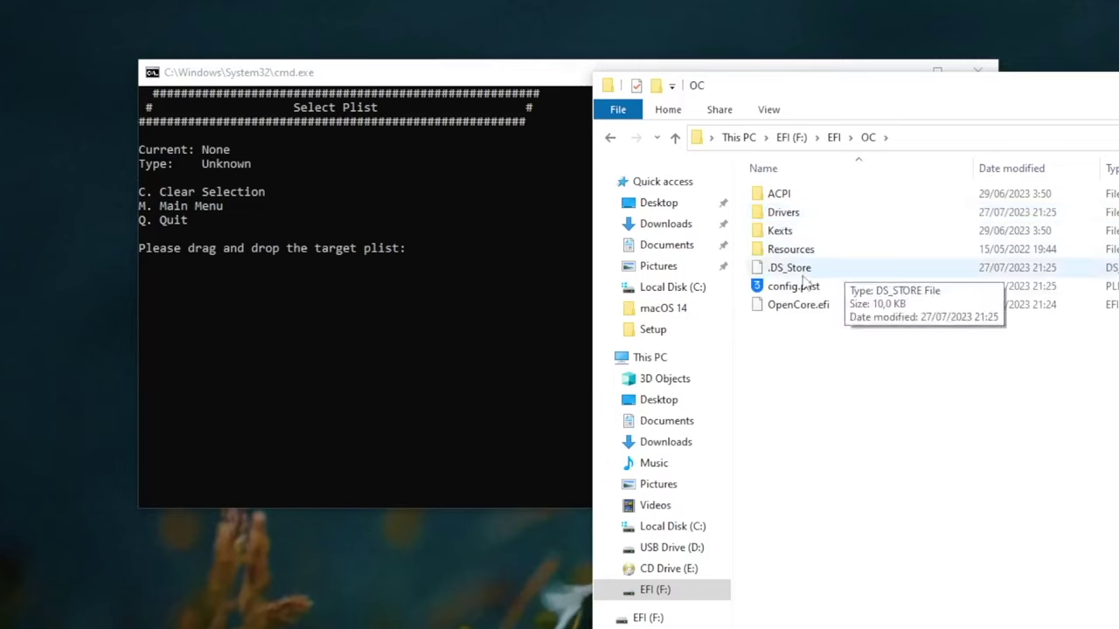
Try to drop config.plist from the OC folder onto the GenSMBIOS target plist prompt.
left_click_drag(789, 289, 480, 255)
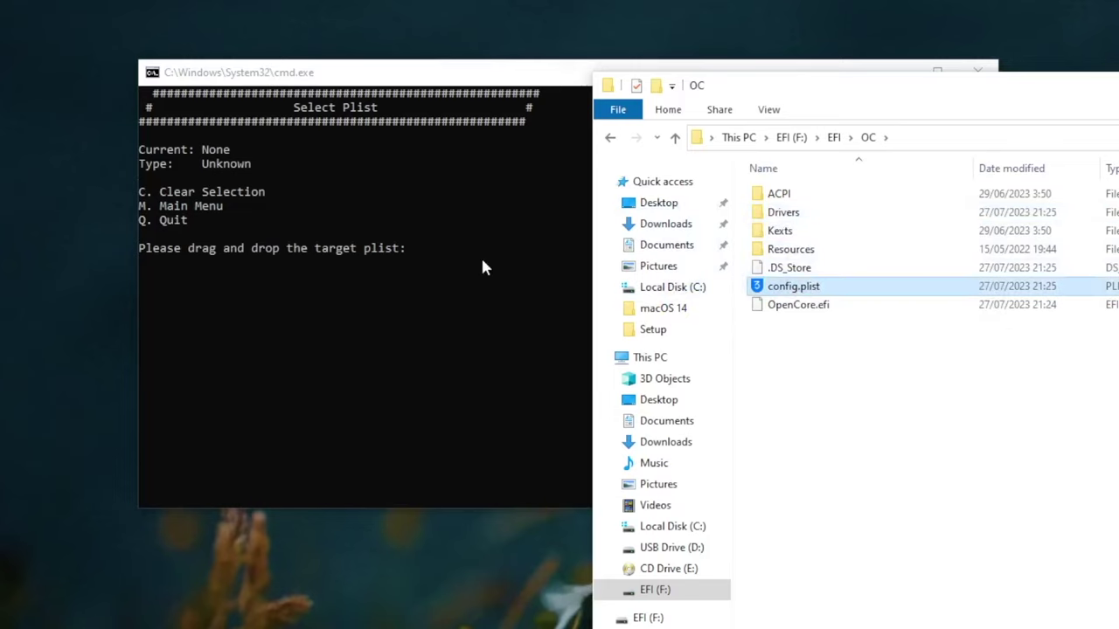
left_click(481, 258)
left_click(966, 285)
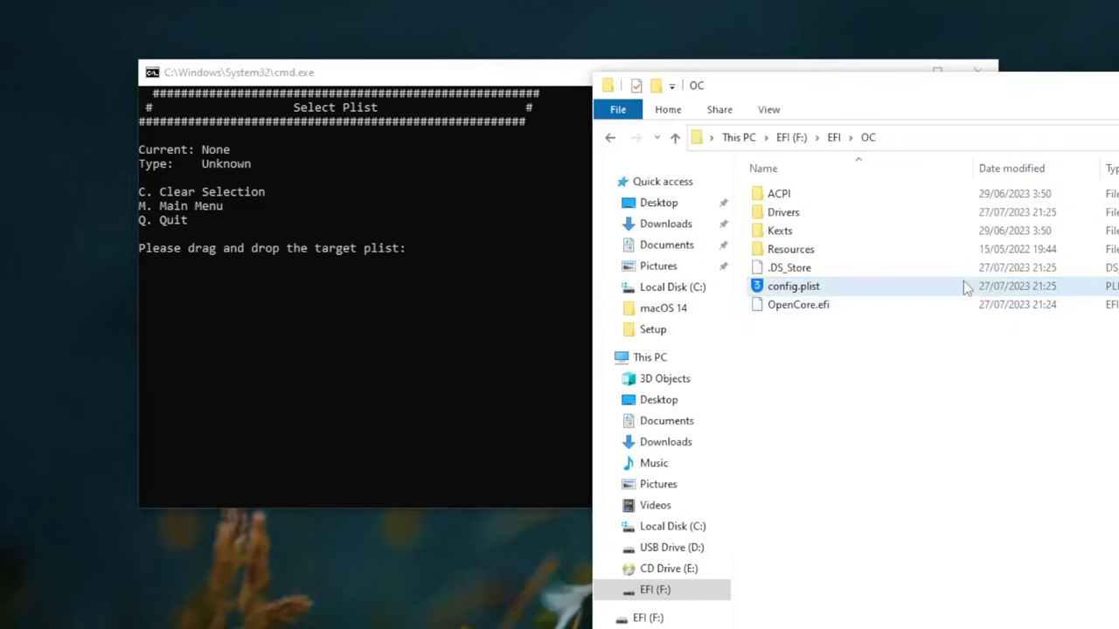
left_click_drag(967, 285, 238, 247)
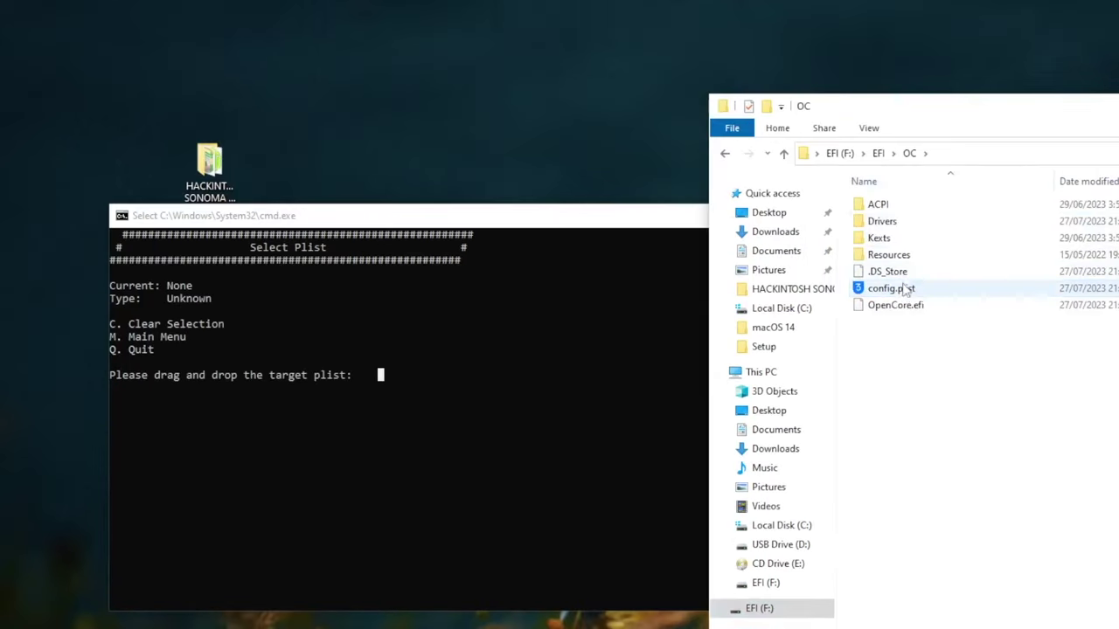
left_click_drag(901, 289, 982, 219)
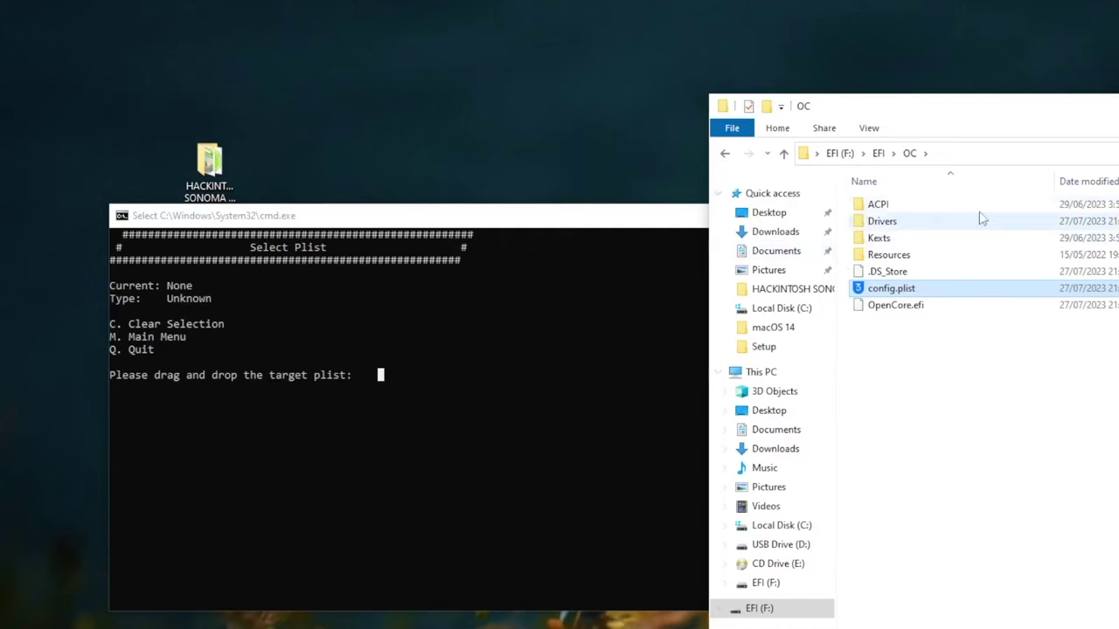
Copy the OC folder path into the GenSMBIOS prompt and complete it as F:\EFI\OC\config.plist to select the target plist.
left_click(960, 153)
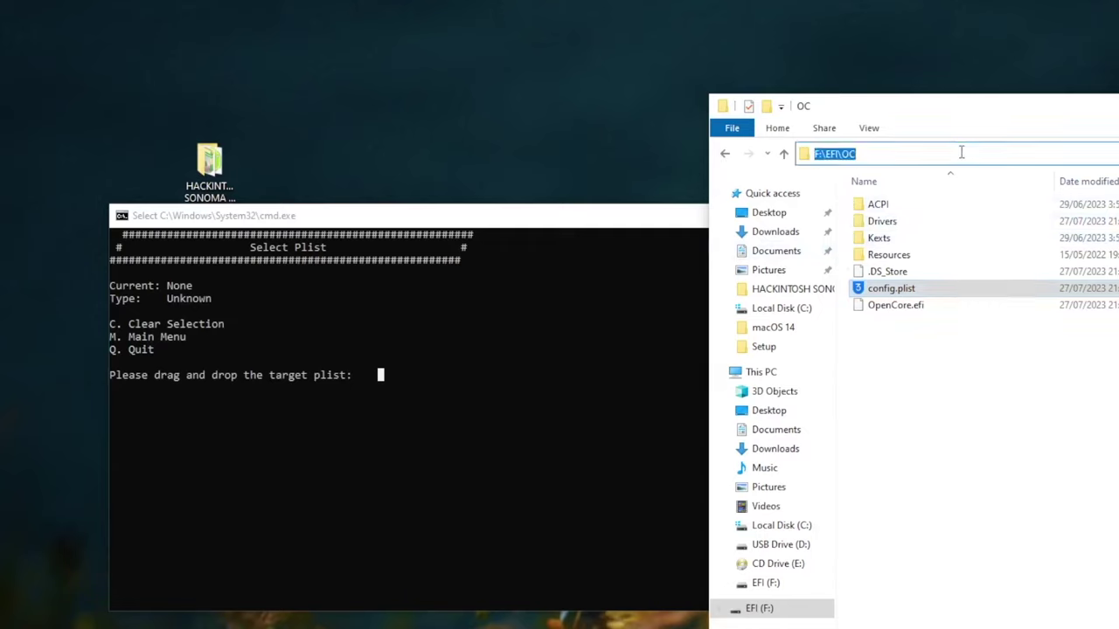
right_click(869, 153)
left_click(903, 203)
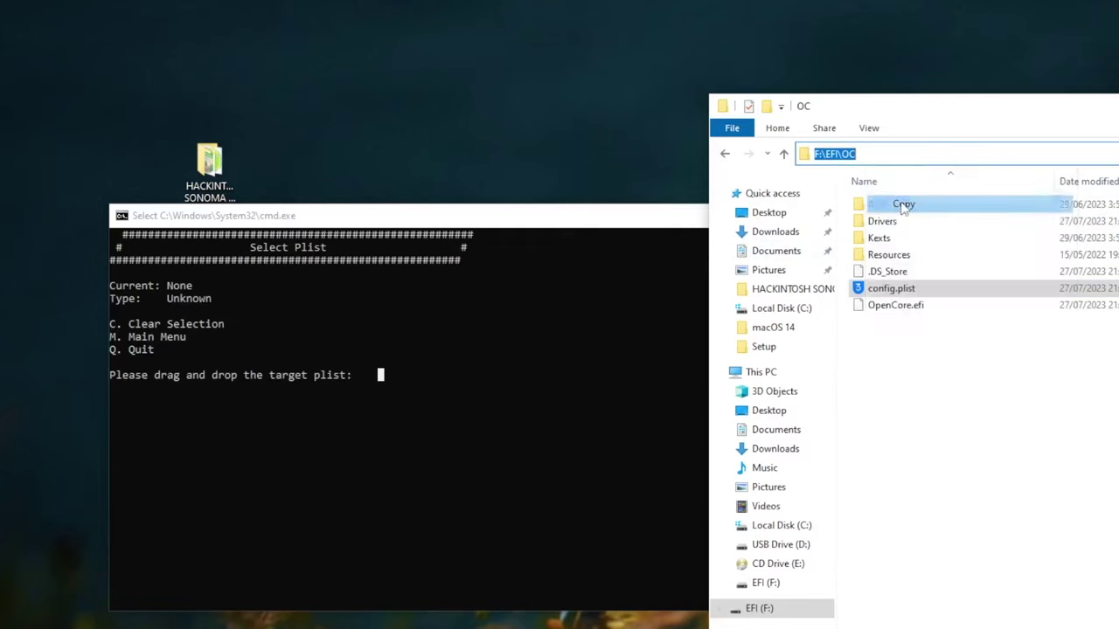
left_click(395, 375)
key("Escape")
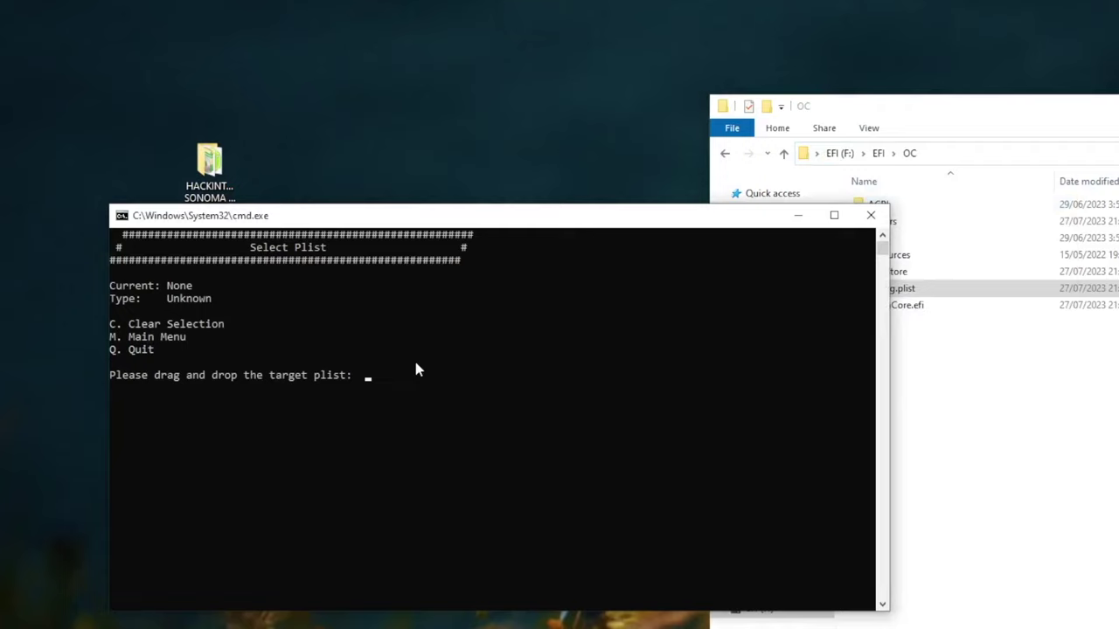
key("ctrl+v")
left_click_drag(750, 218, 660, 216)
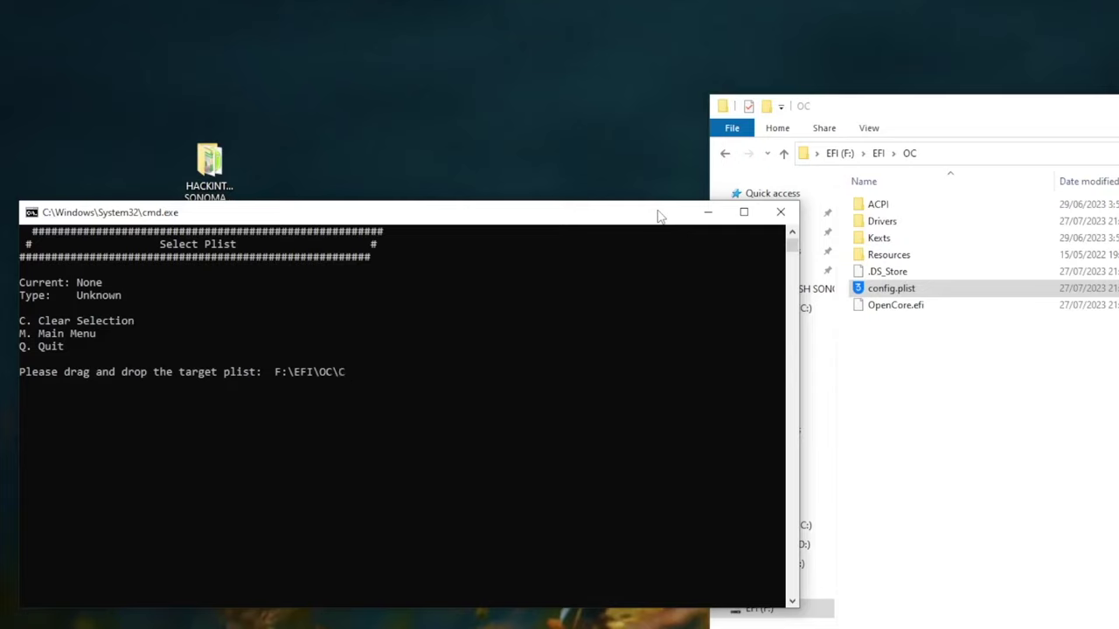
type("v")
key("Return")
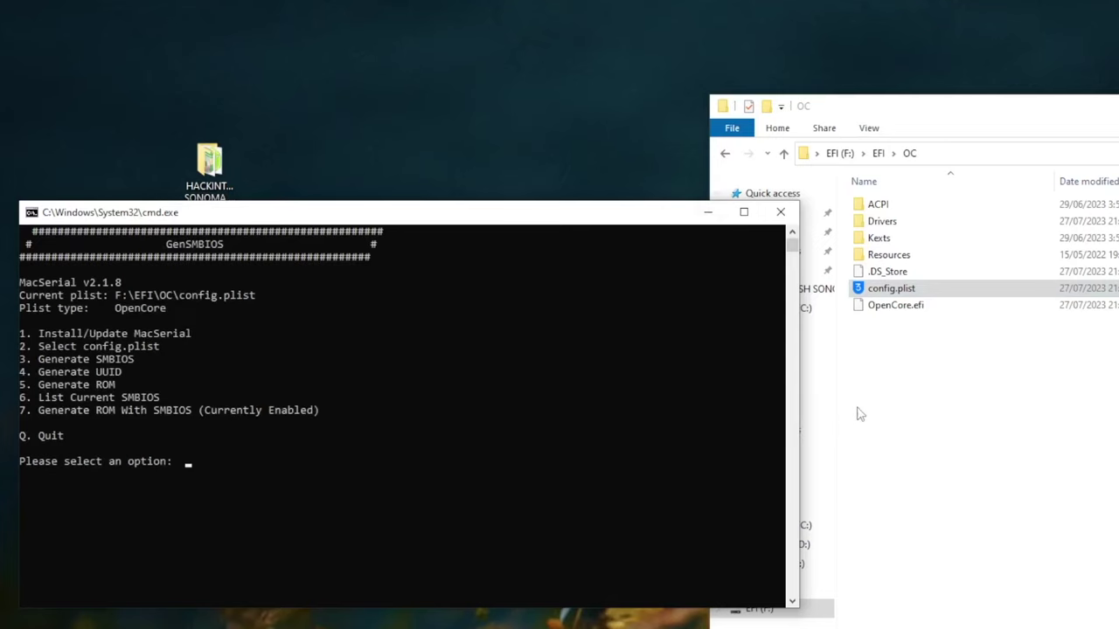
Generate an iMacPro1,1 SMBIOS with GenSMBIOS option 3 for the selected config.plist and return to the main menu.
left_click_drag(408, 220, 710, 189)
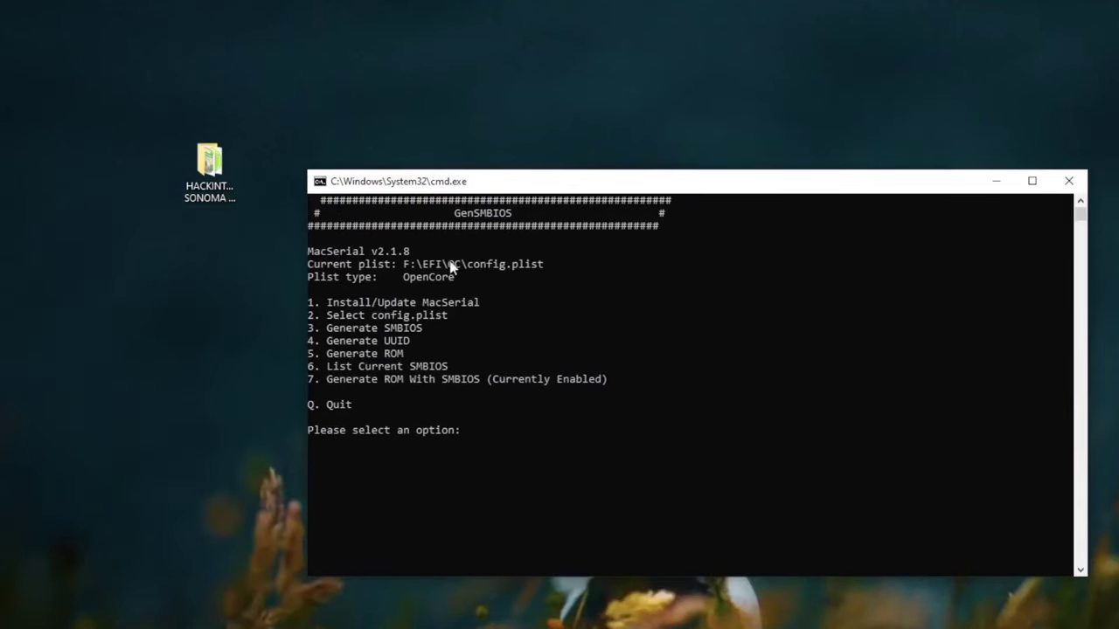
left_click_drag(398, 267, 545, 264)
left_click(597, 367)
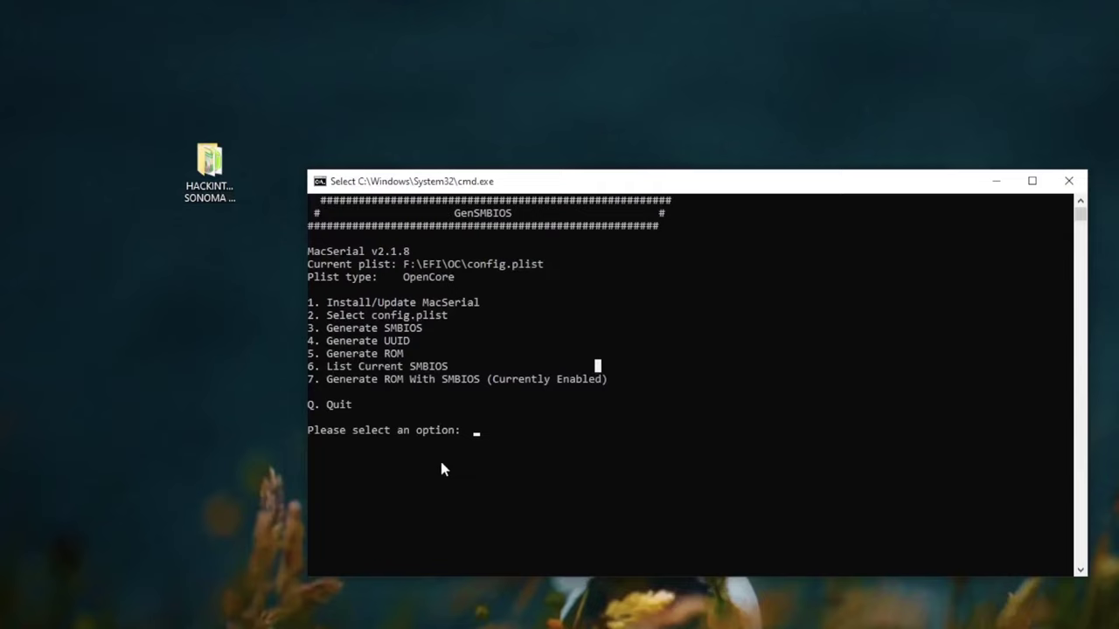
left_click(501, 441)
key("Escape")
type("3")
key("Return")
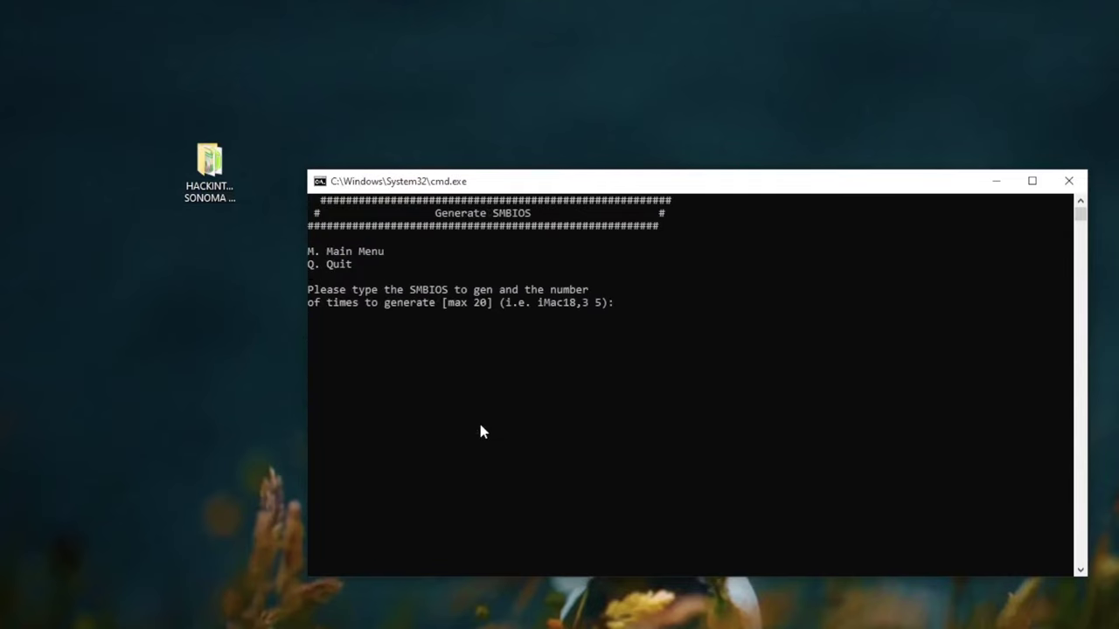
type("iMacPro1,1")
key("Return")
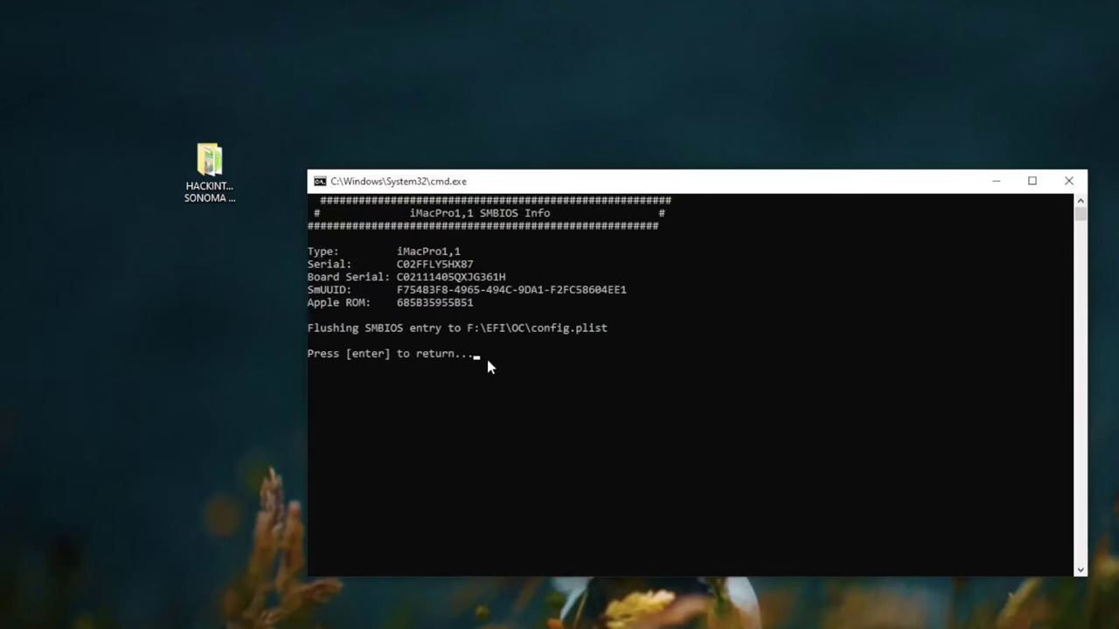
key("Return")
Generate a UUID with GenSMBIOS option 4 and return to the main menu.
double_click(393, 340)
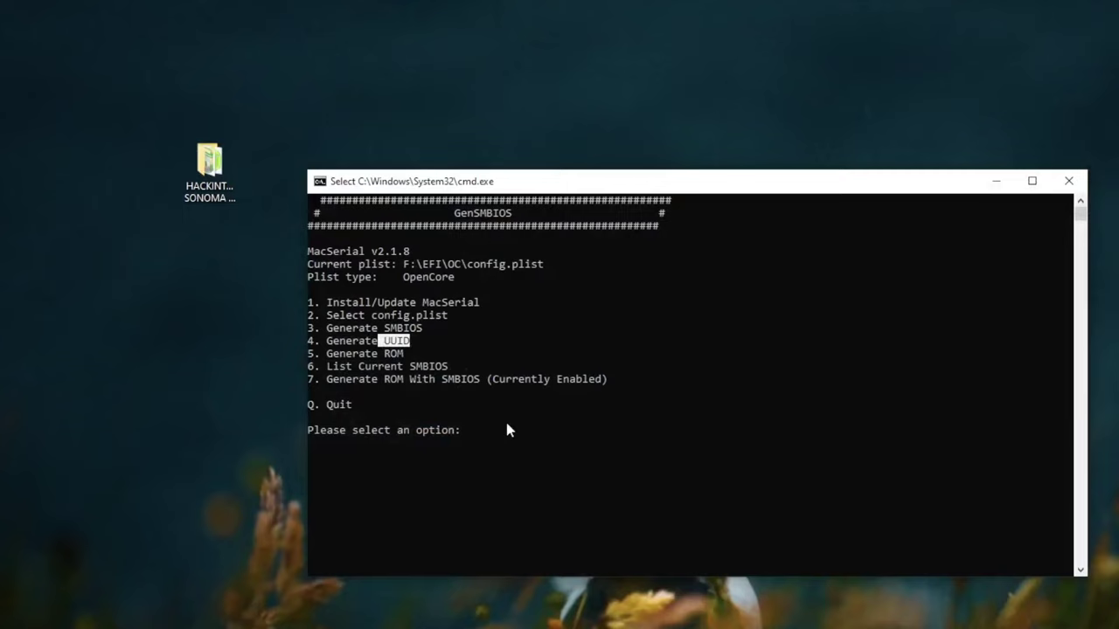
left_click(507, 420)
type("4")
key("Return")
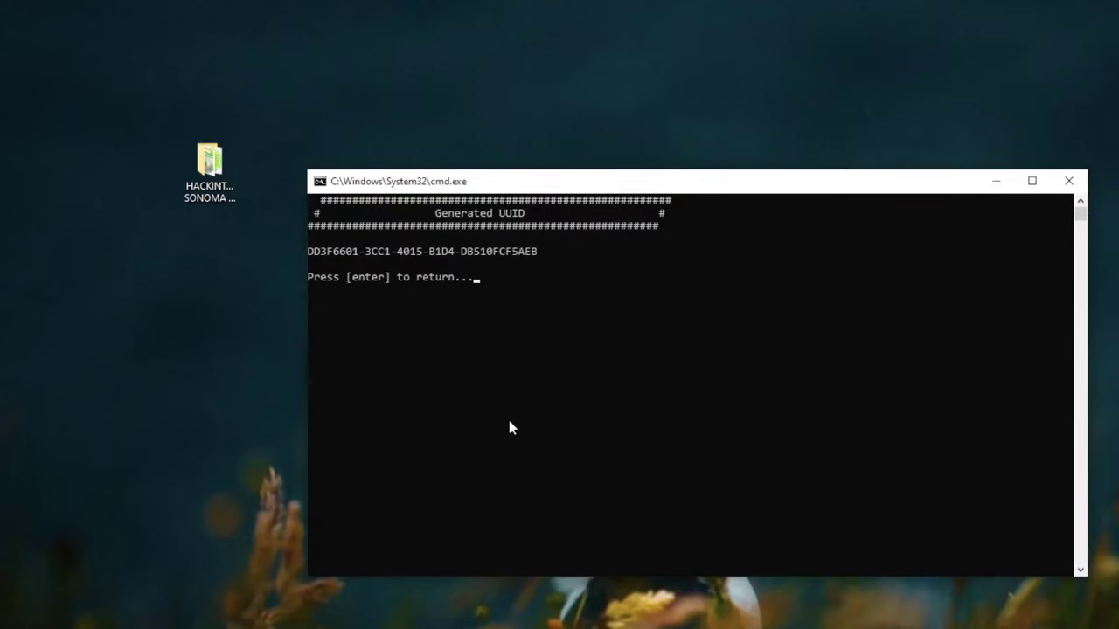
key("Return")
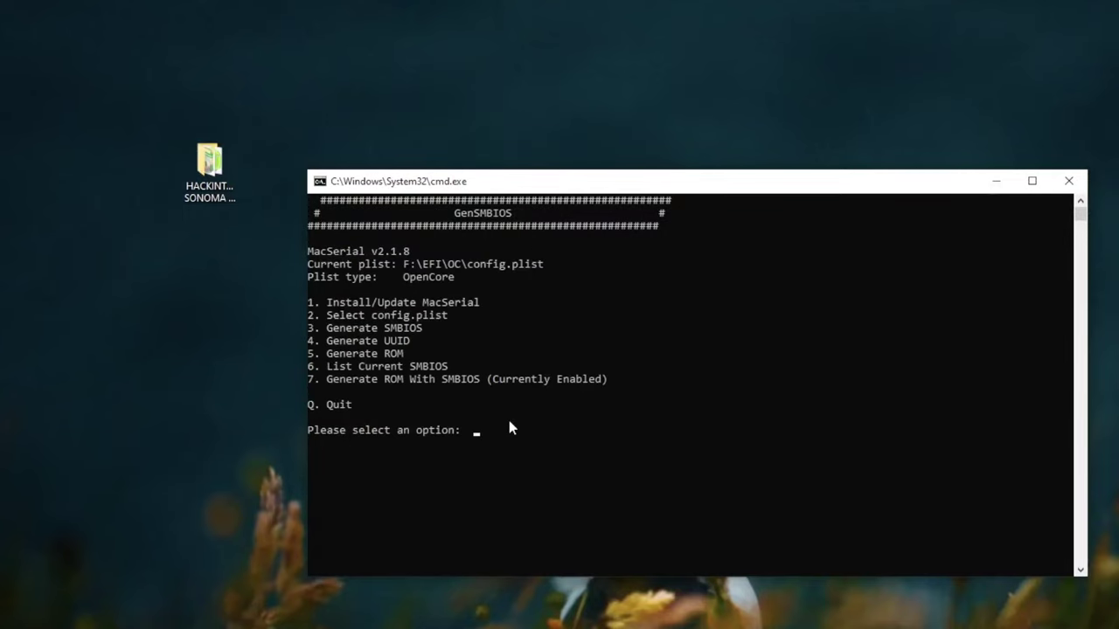
key("Return")
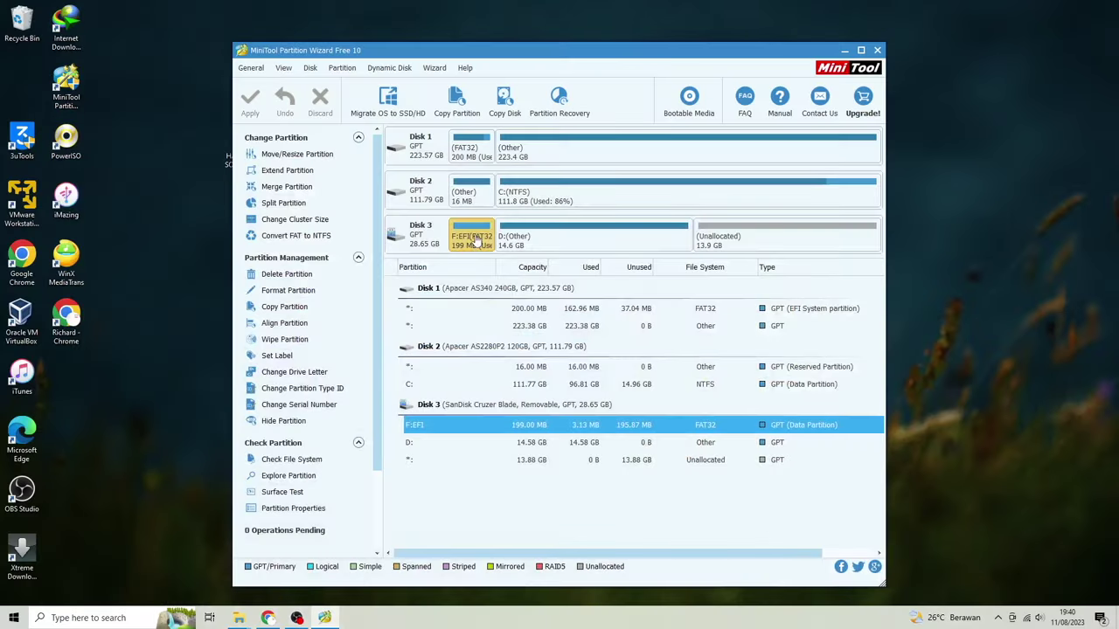
In MiniTool Partition Wizard, change the partition type ID of the F: EFI partition on Disk 3 to EFI System Partition.
right_click(476, 237)
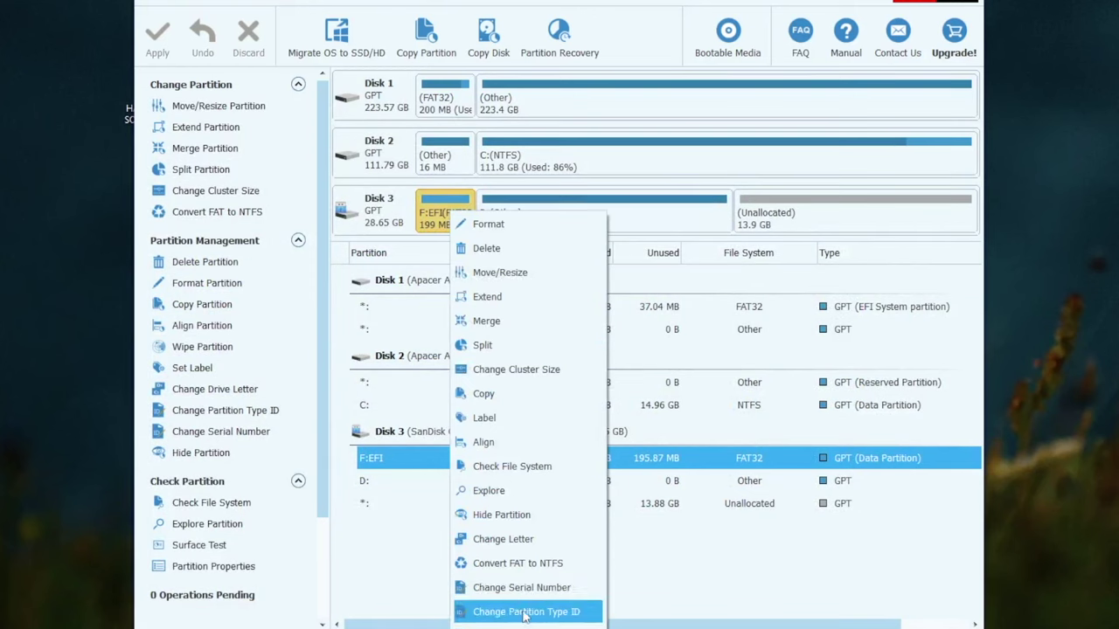
left_click(524, 613)
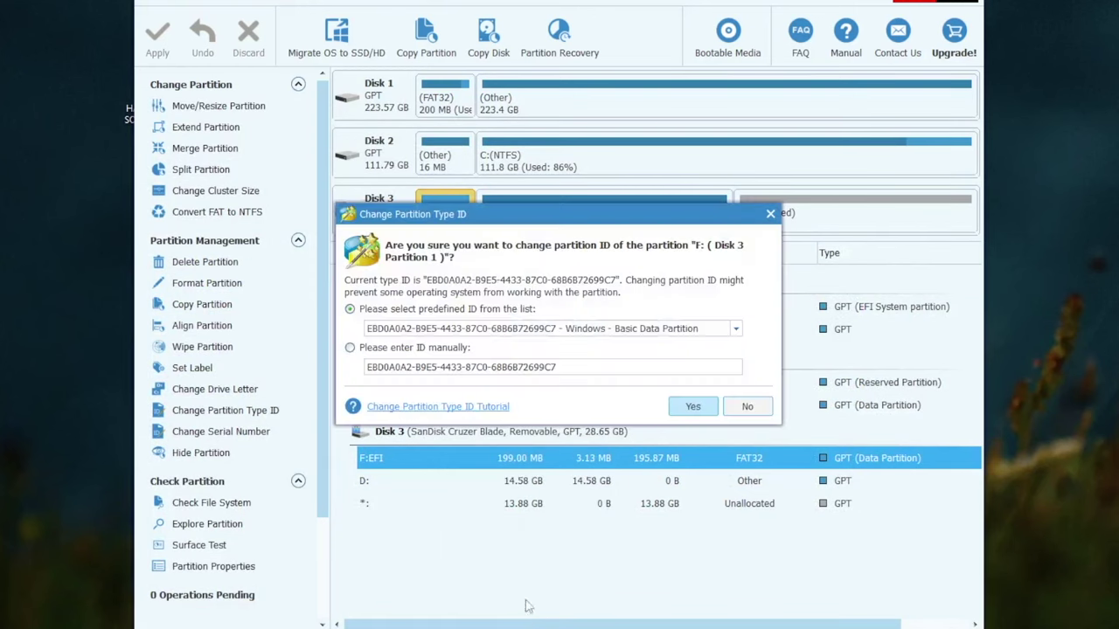
left_click(470, 336)
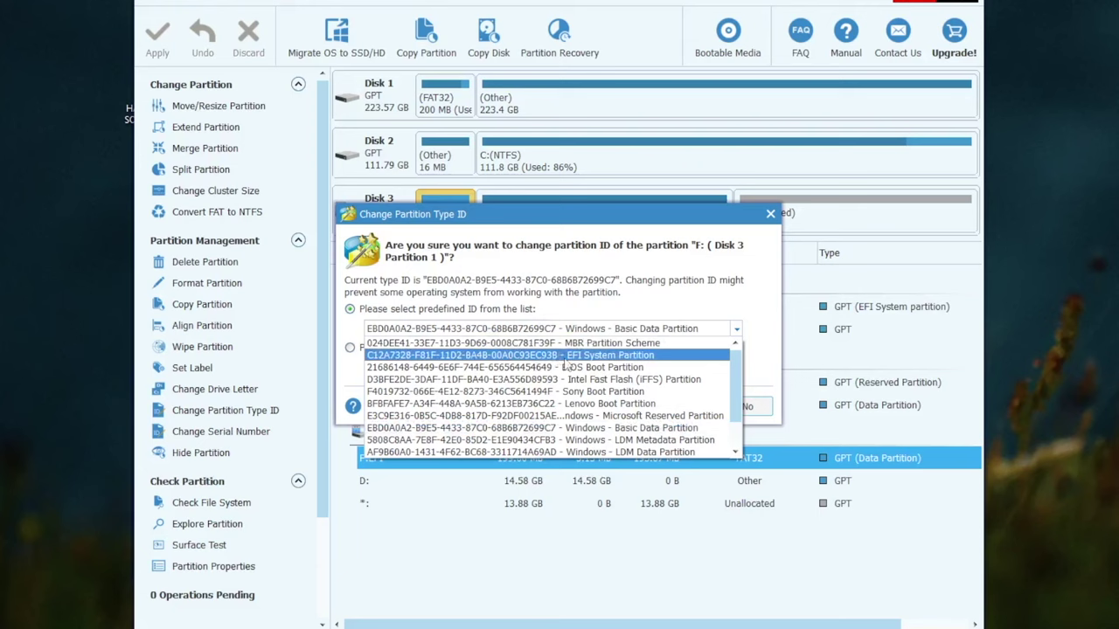
left_click(626, 358)
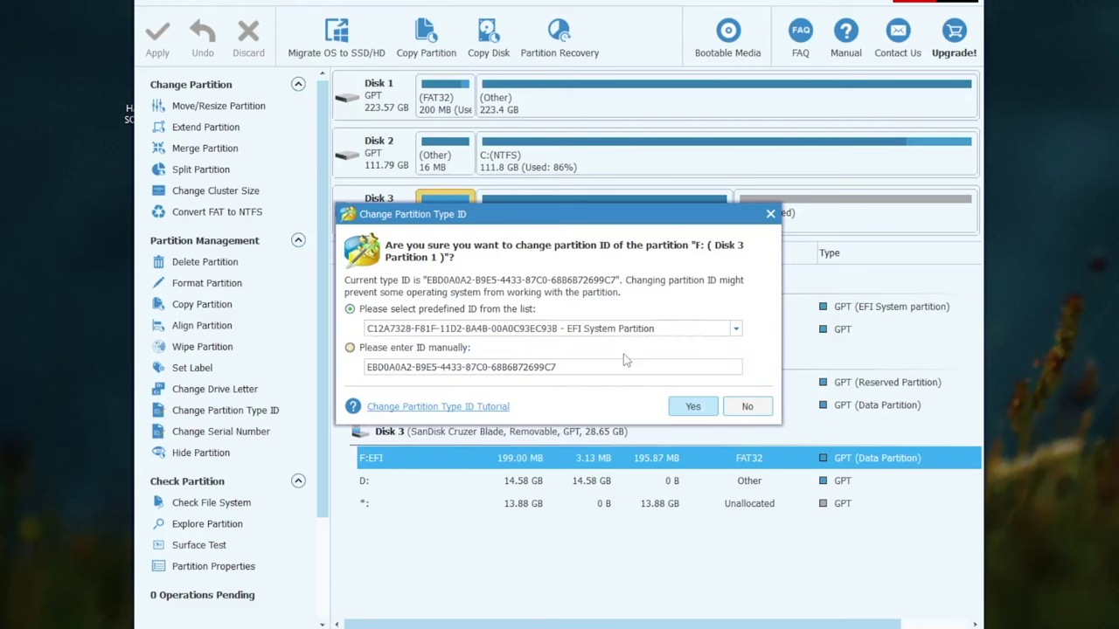
left_click(679, 407)
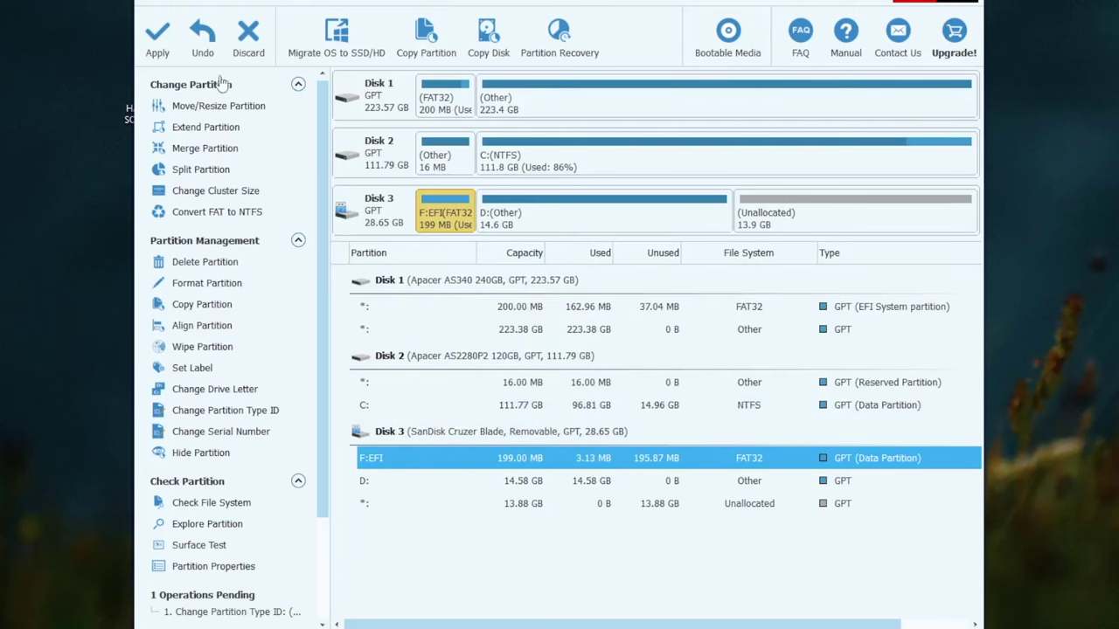
Apply the pending partition type change and close the partition manager.
left_click(157, 35)
left_click(535, 355)
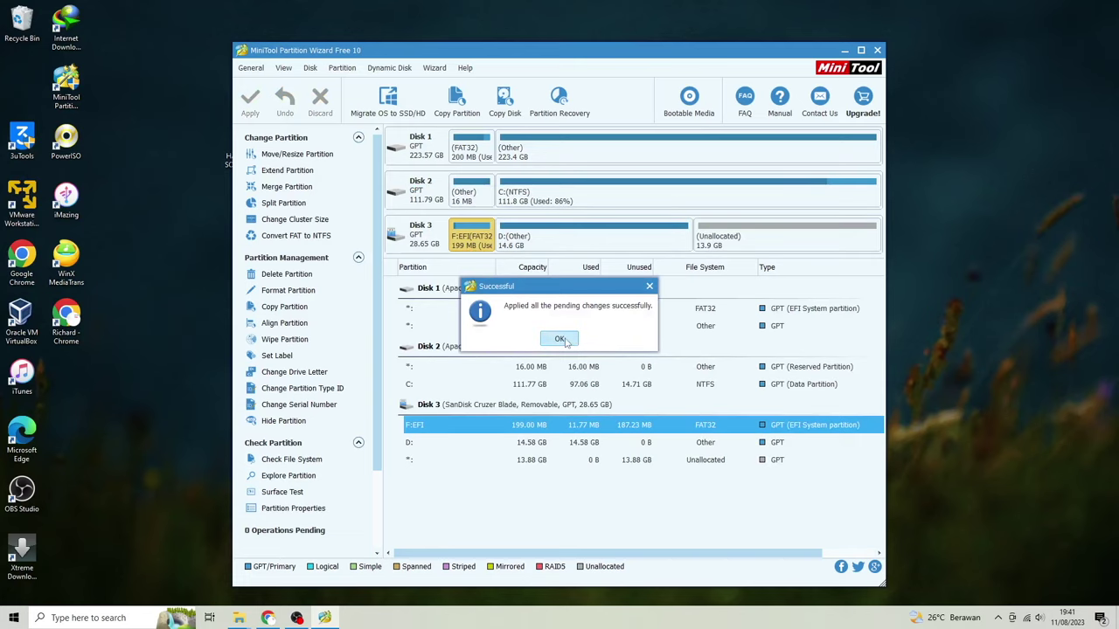
left_click(559, 339)
left_click(877, 50)
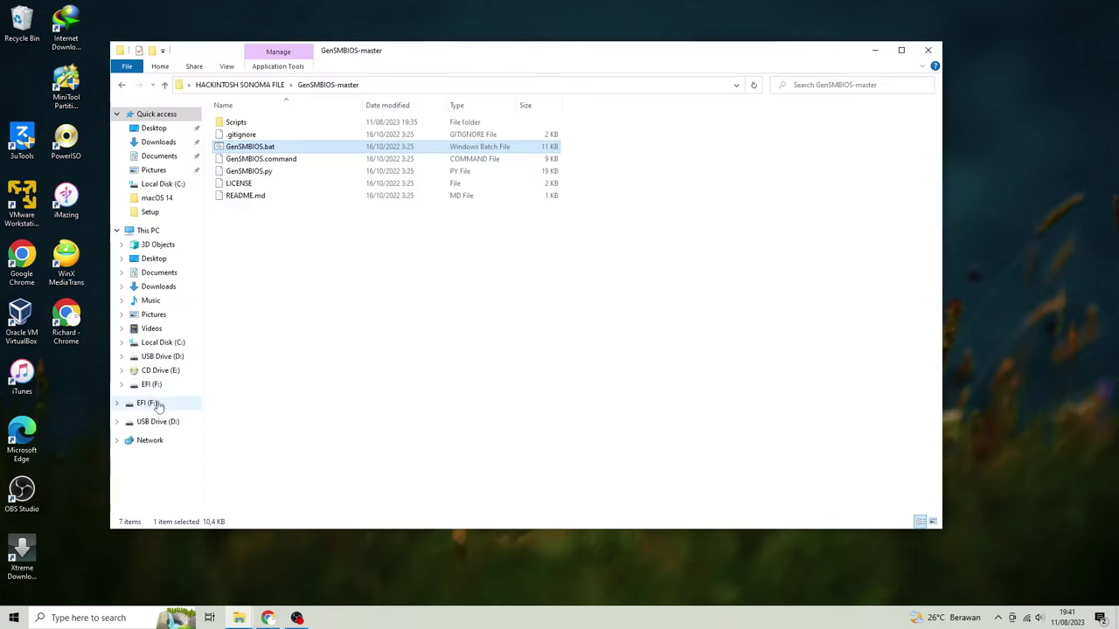
Check the EFI (F:) drive's contents and its entry under This PC, and close File Explorer.
left_click(156, 404)
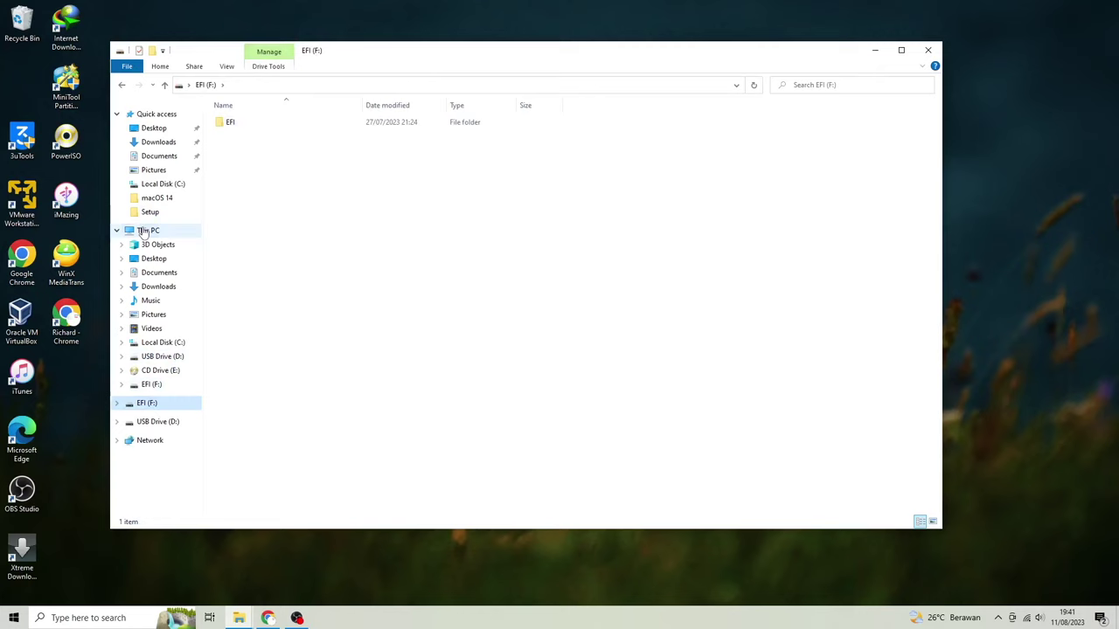
left_click(144, 230)
left_click(733, 210)
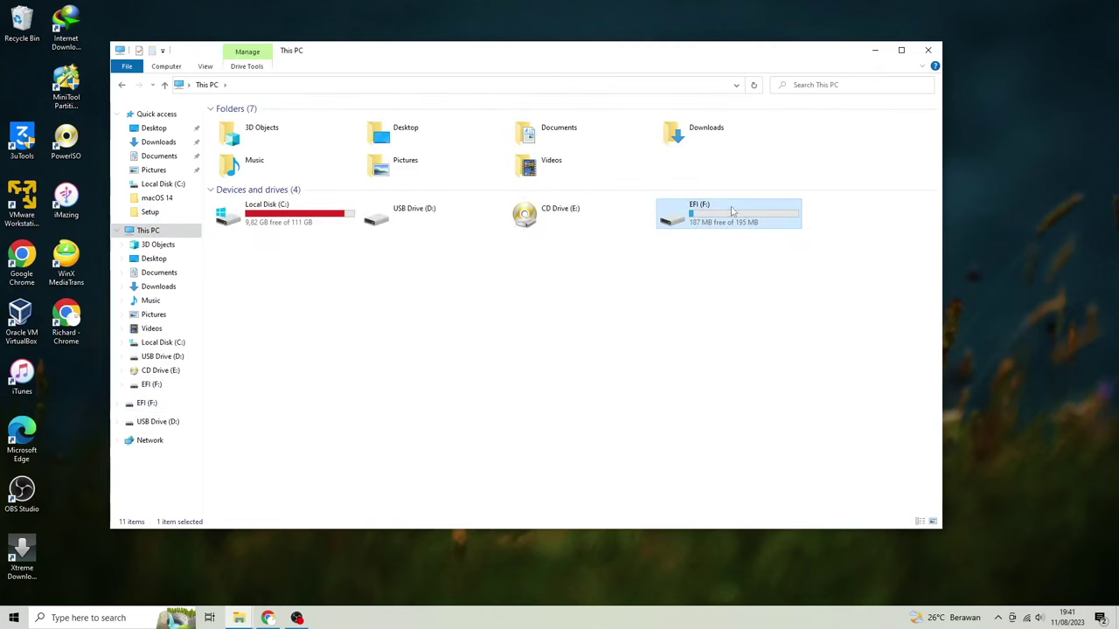
left_click(927, 50)
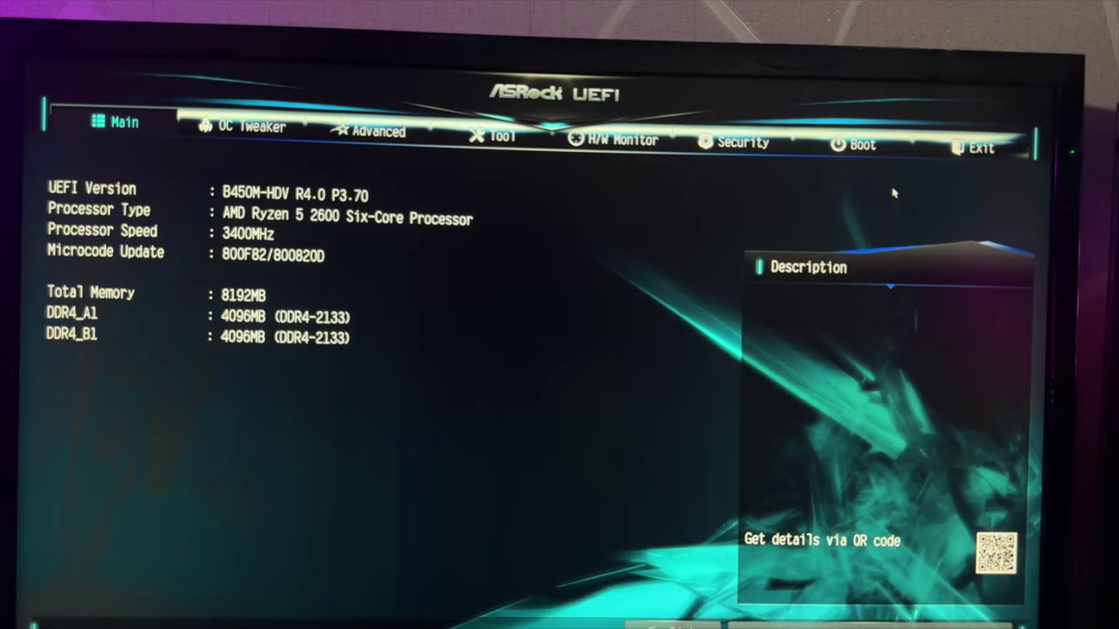
In the ASRock UEFI setup, set Boot Option #1 to UEFI: SanDisk, Partition 1 and save the configuration.
left_click(852, 143)
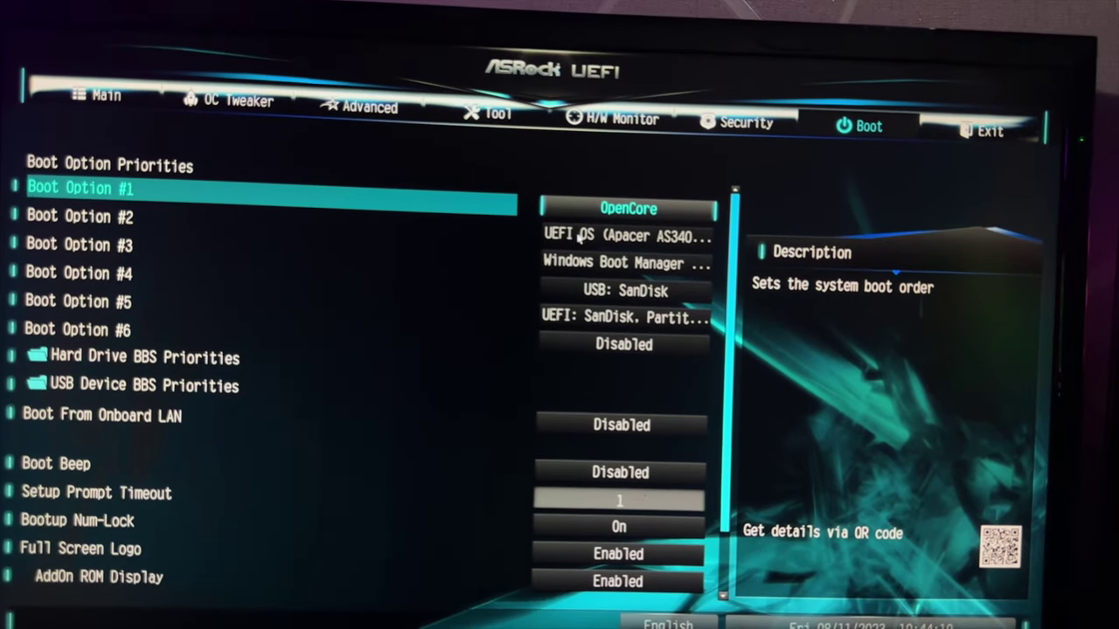
left_click(644, 210)
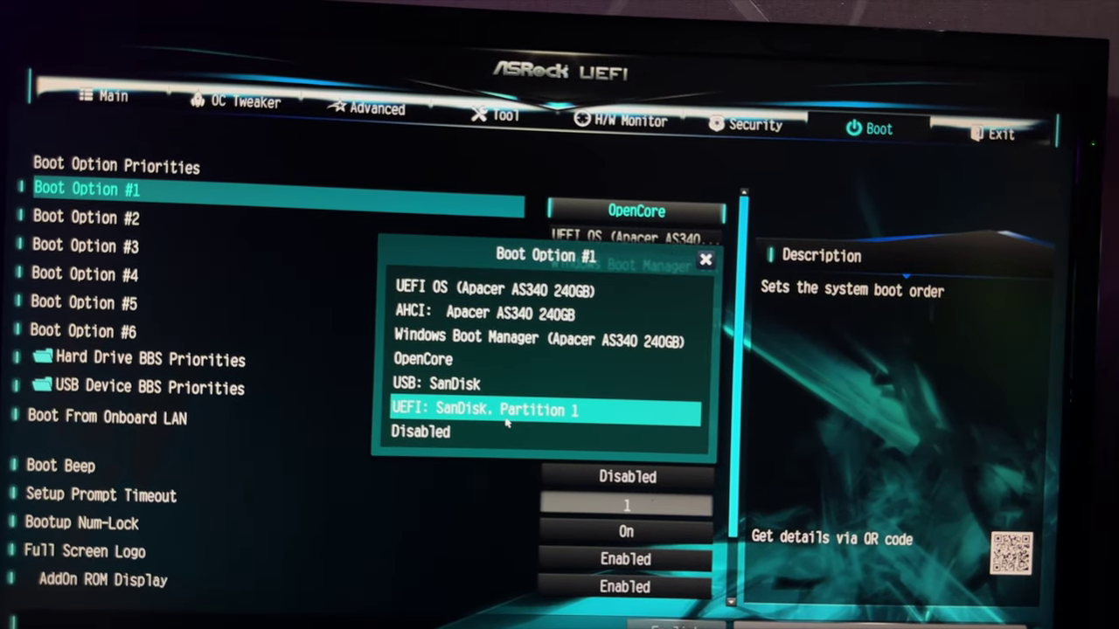
left_click(530, 408)
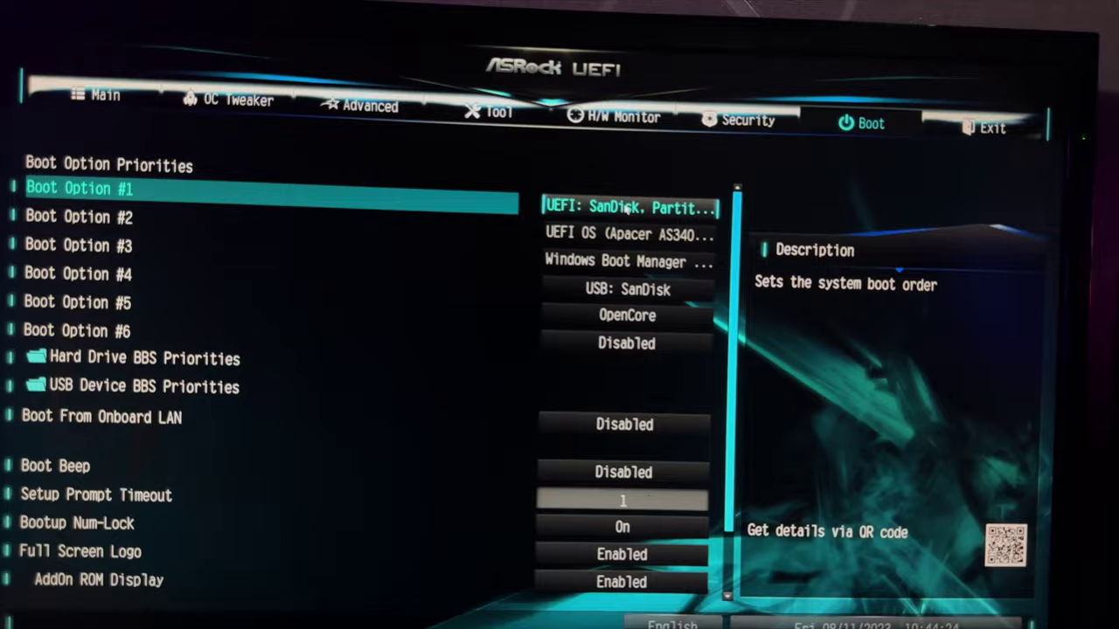
key("F10")
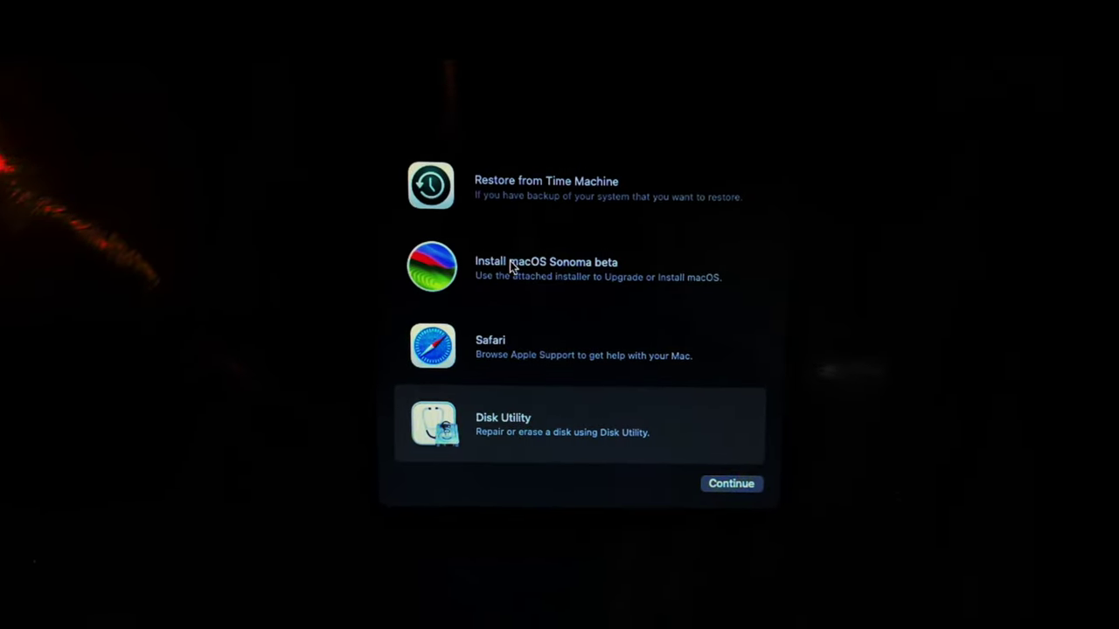
Start the macOS Sonoma beta installer from the recovery utilities and install it on the disk named Sonoma.
left_click(514, 268)
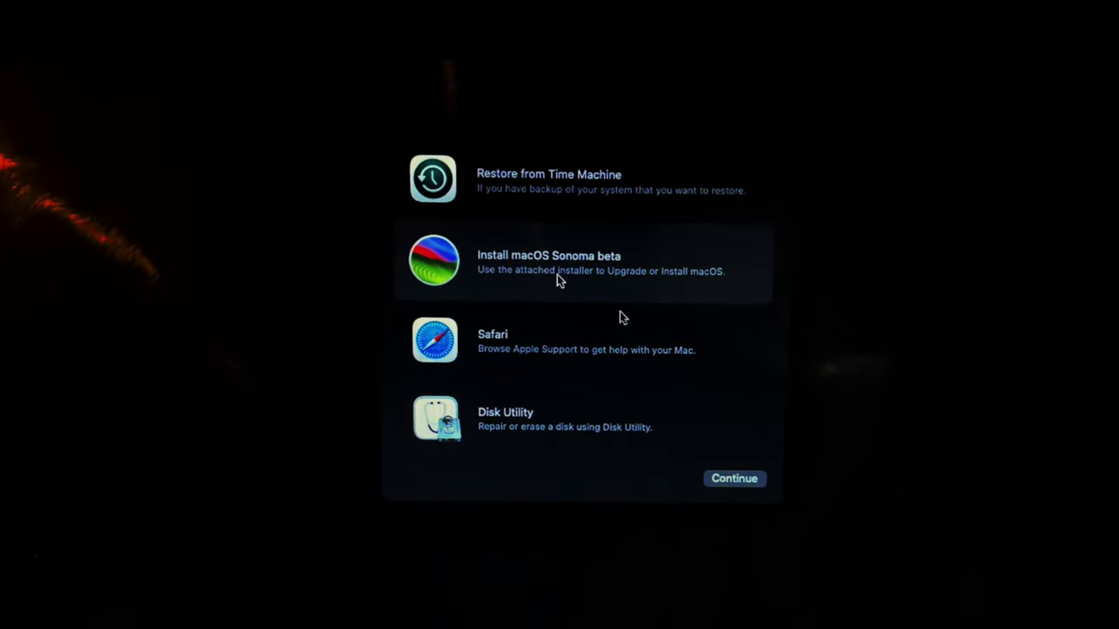
left_click(735, 487)
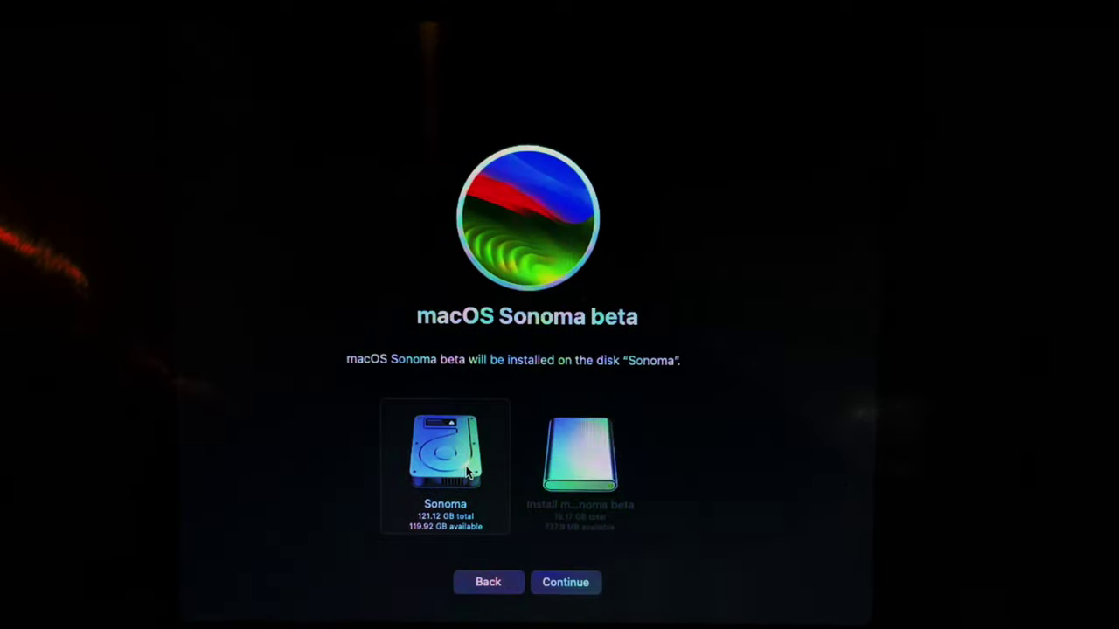
left_click(543, 579)
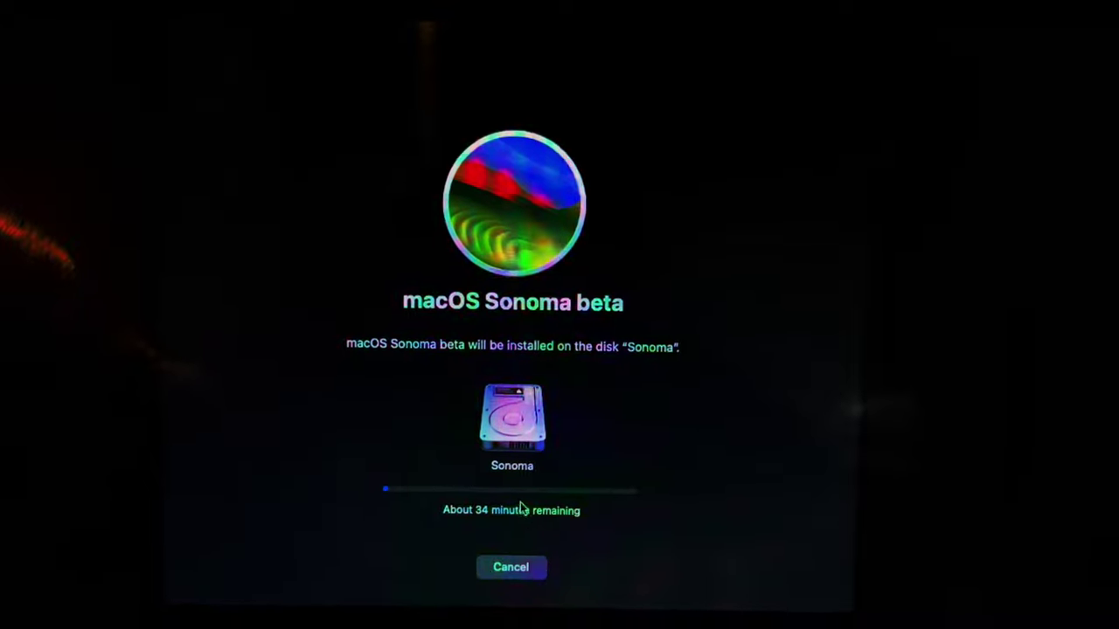